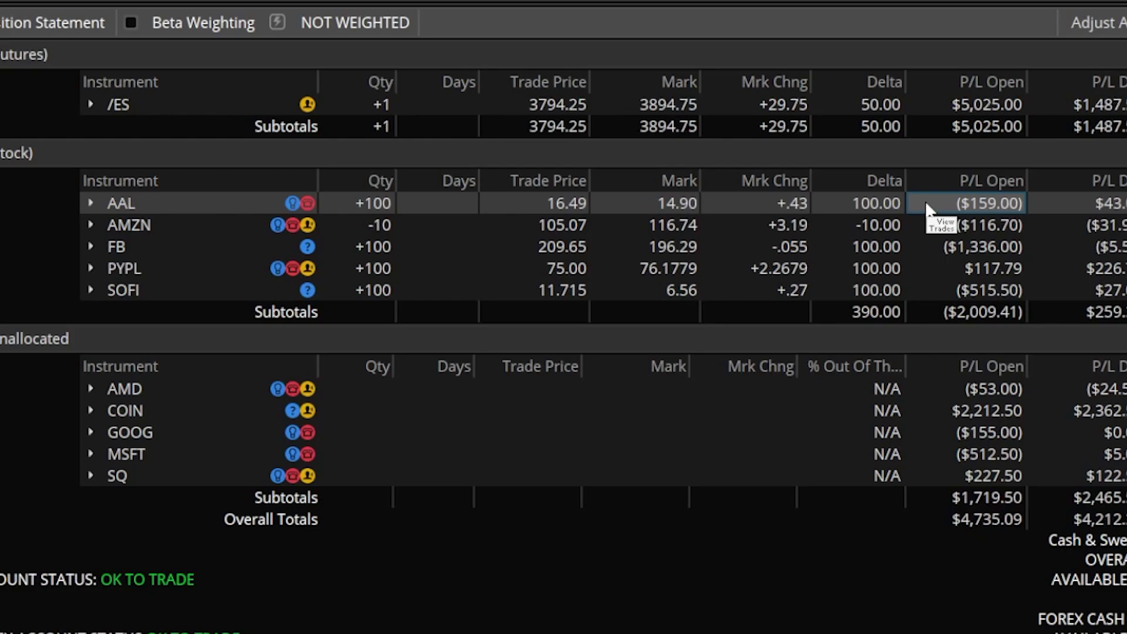
Bring up the Create closing order choices for the 100-share AAL position
right_click(141, 199)
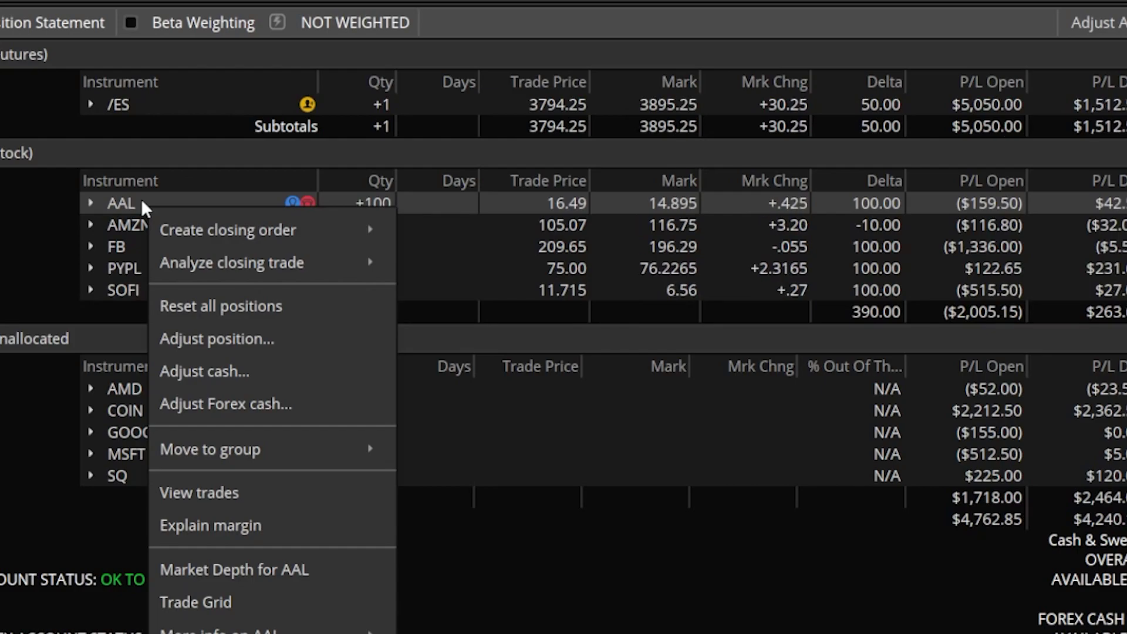
mouse_move(203, 230)
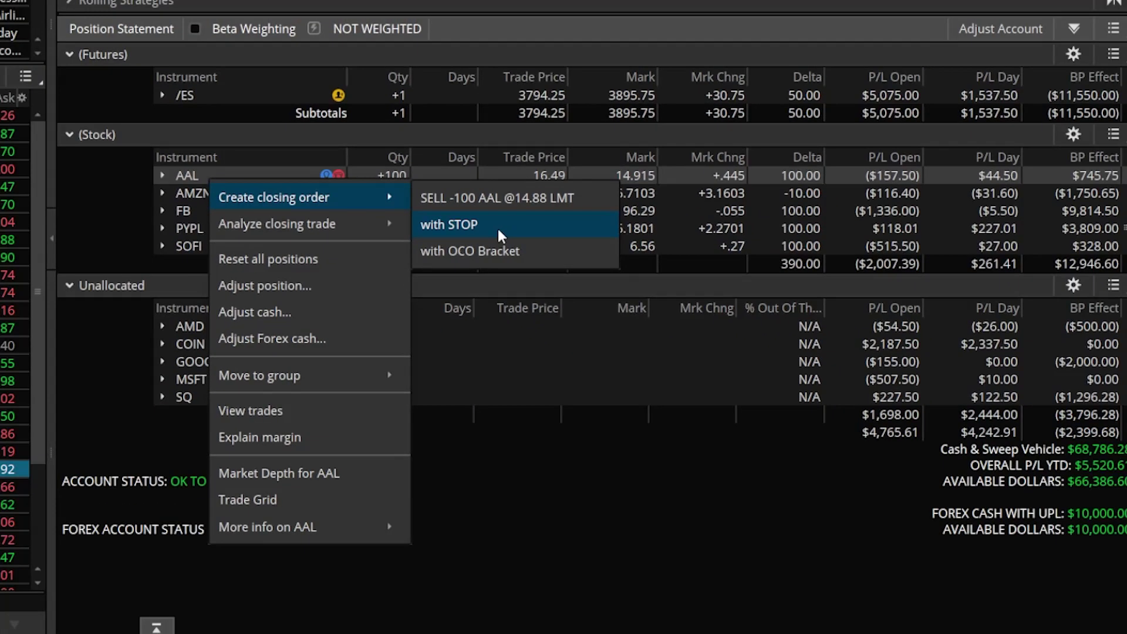
Create the AAL closing stop order, widen the quantity column to show -100, and enter stop 14
click(630, 281)
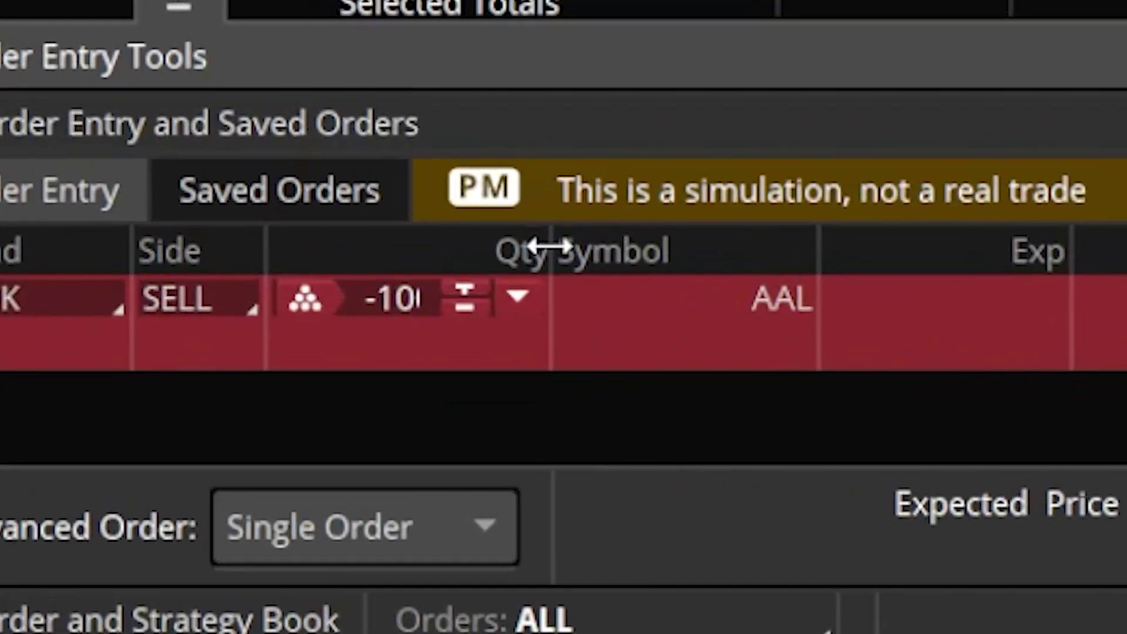
drag(294, 370, 306, 369)
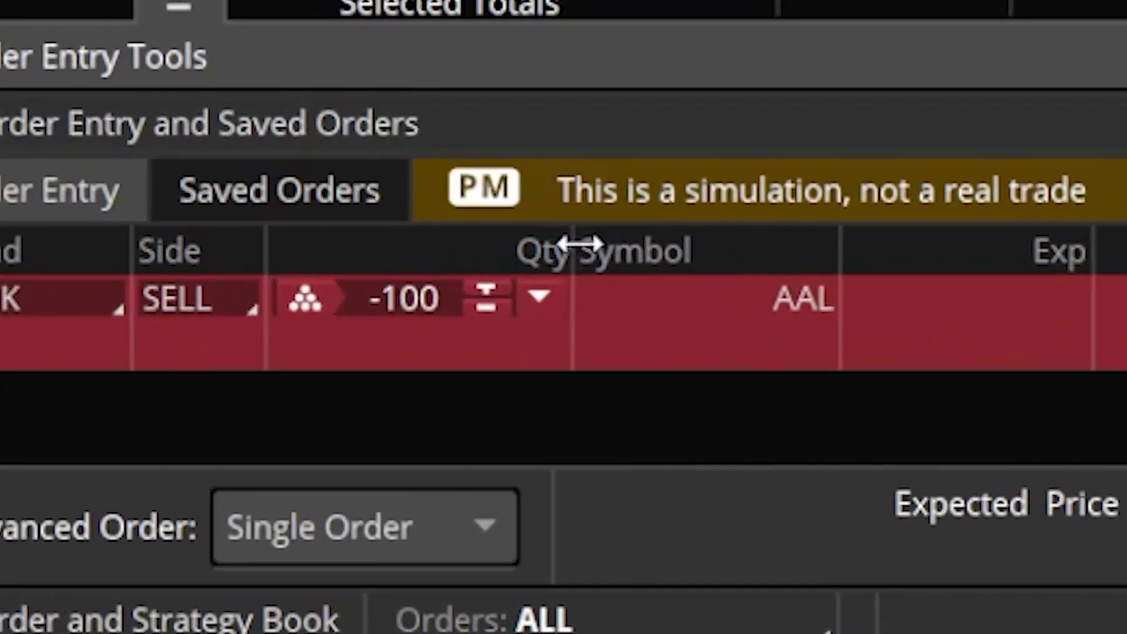
drag(580, 244, 597, 244)
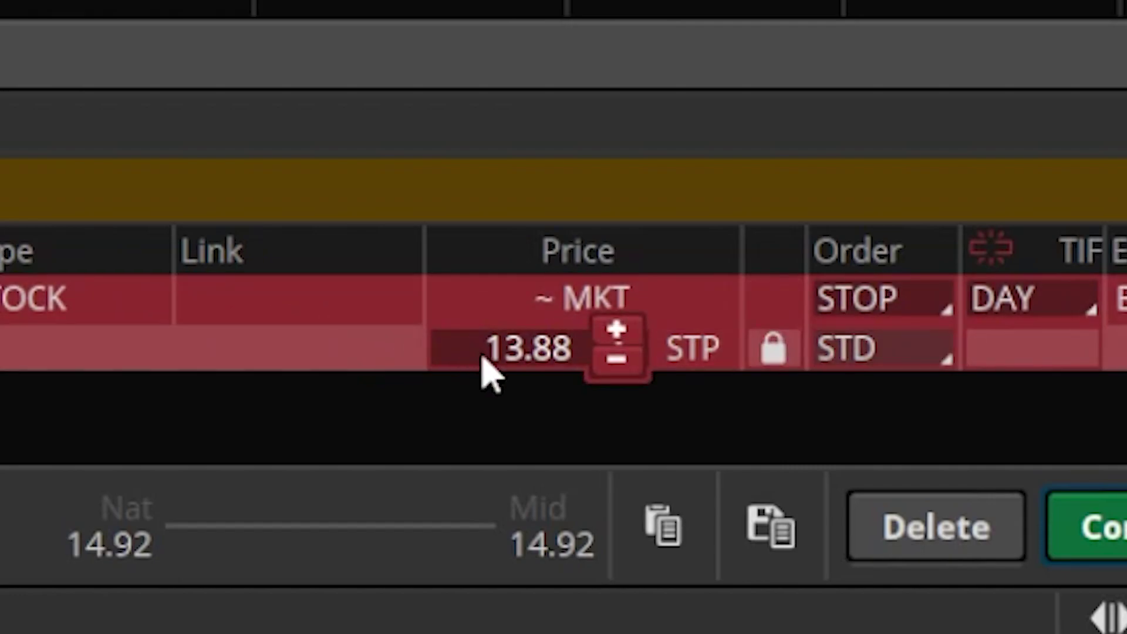
click(482, 359)
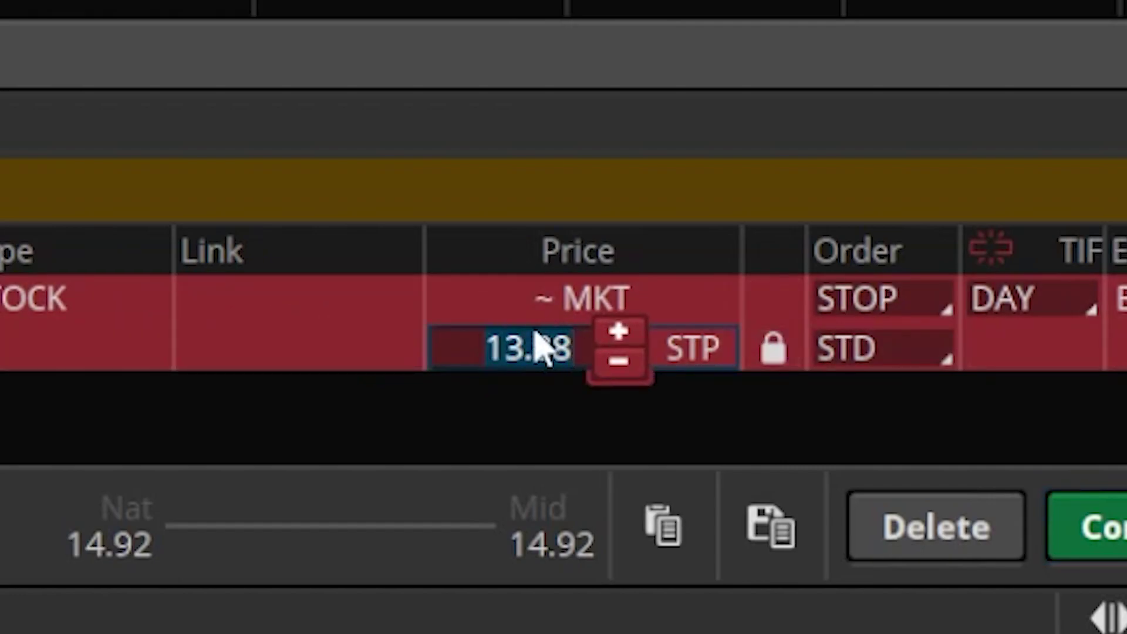
text(14)
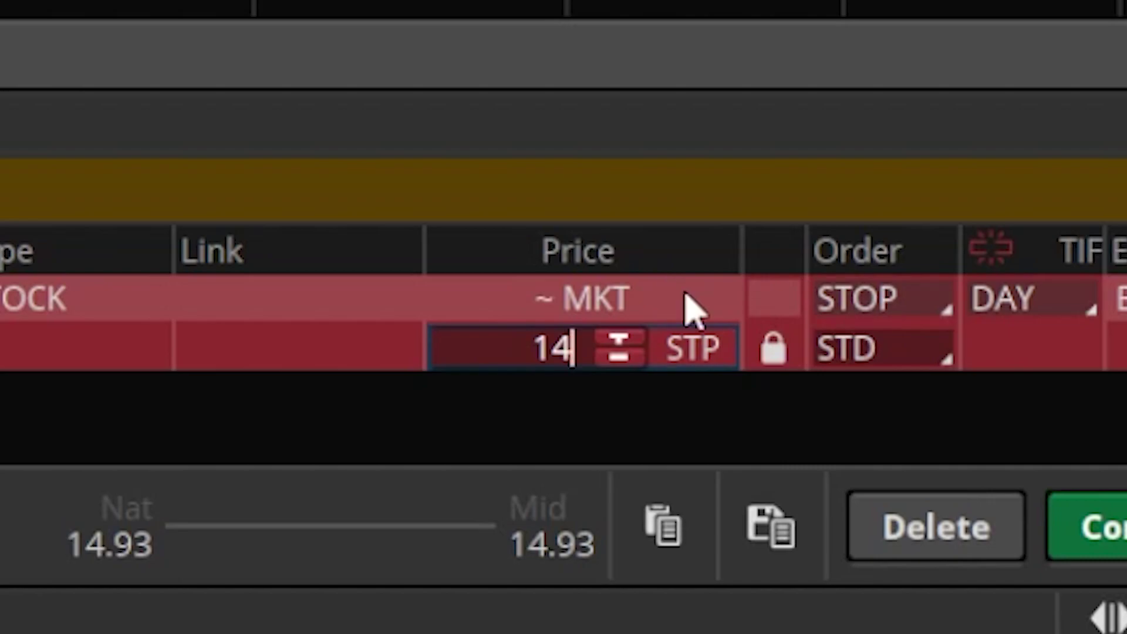
Change the AAL stop order's time-in-force from DAY to GTC, keeping the order type unchanged
click(888, 299)
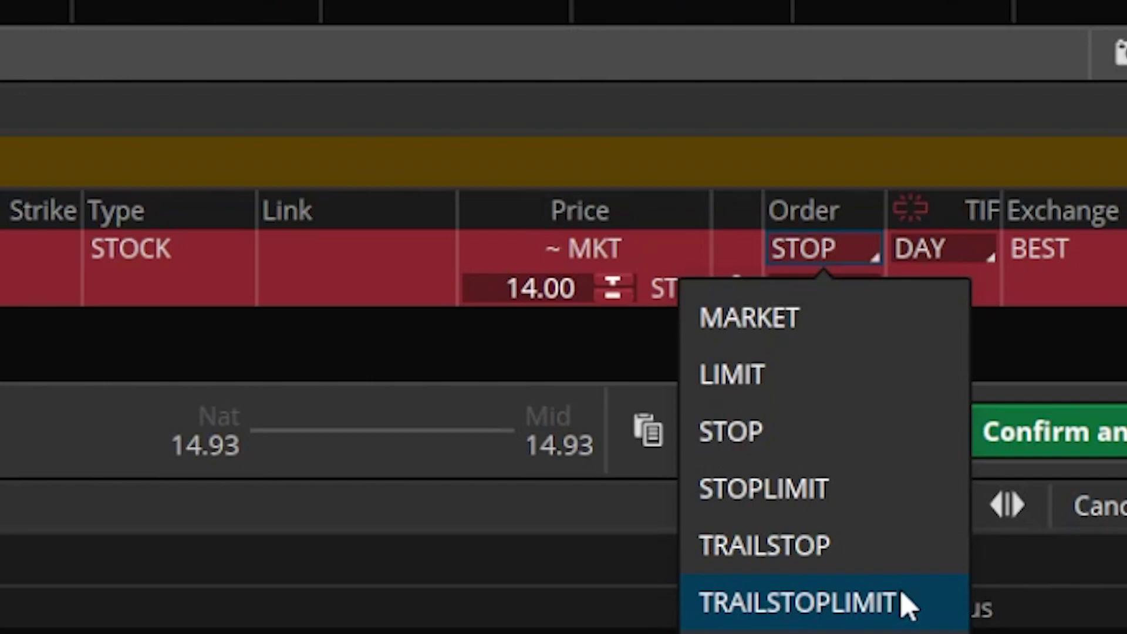
click(1015, 376)
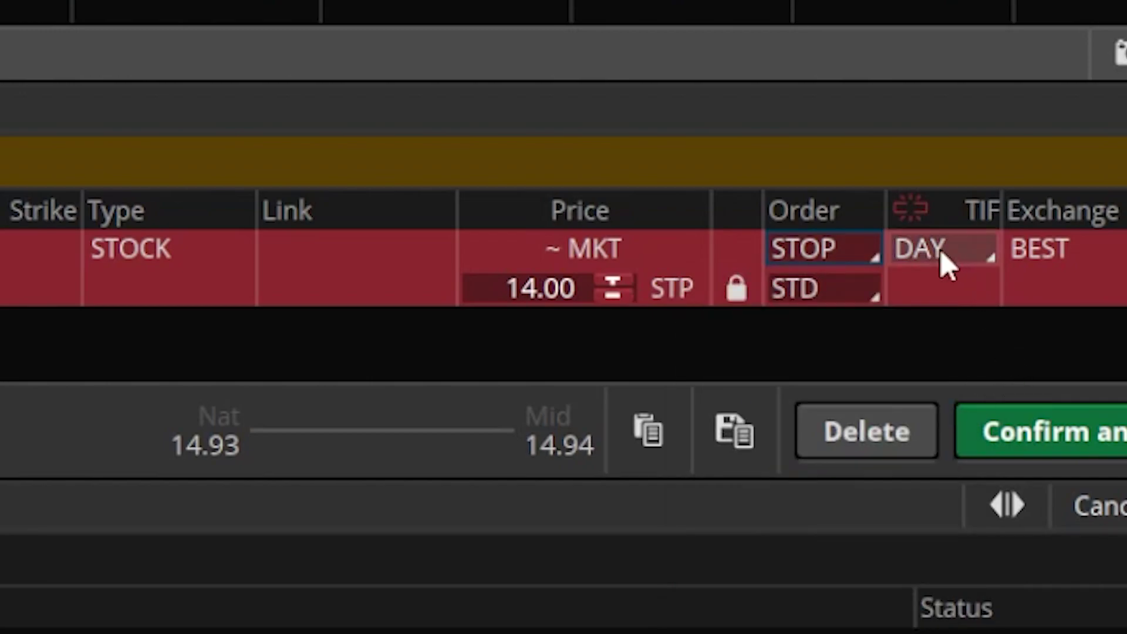
click(946, 265)
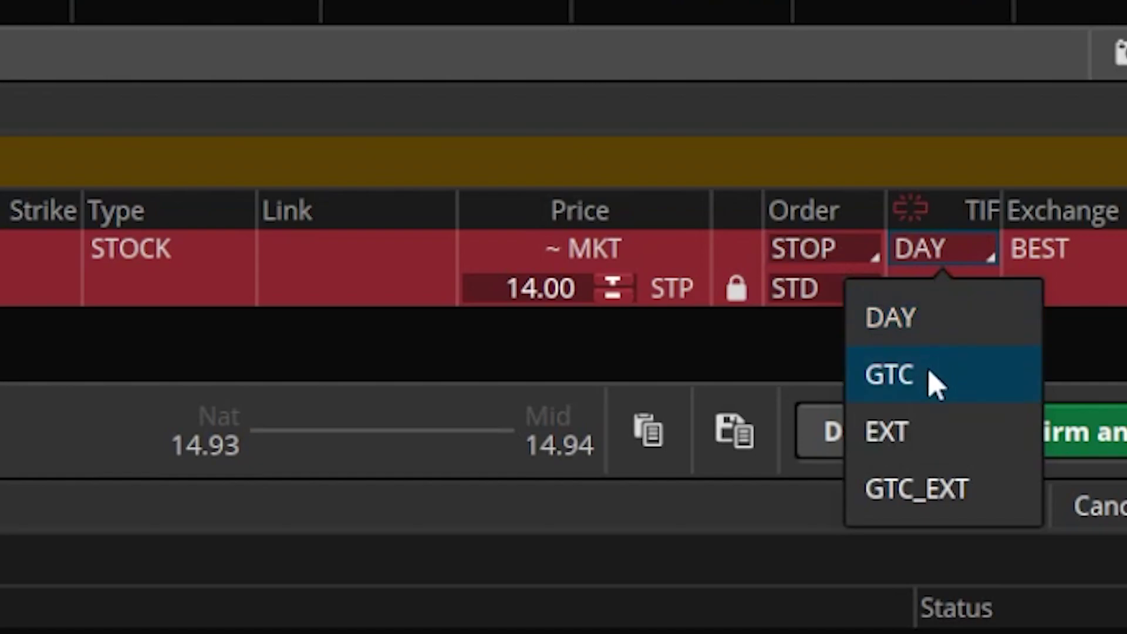
click(933, 384)
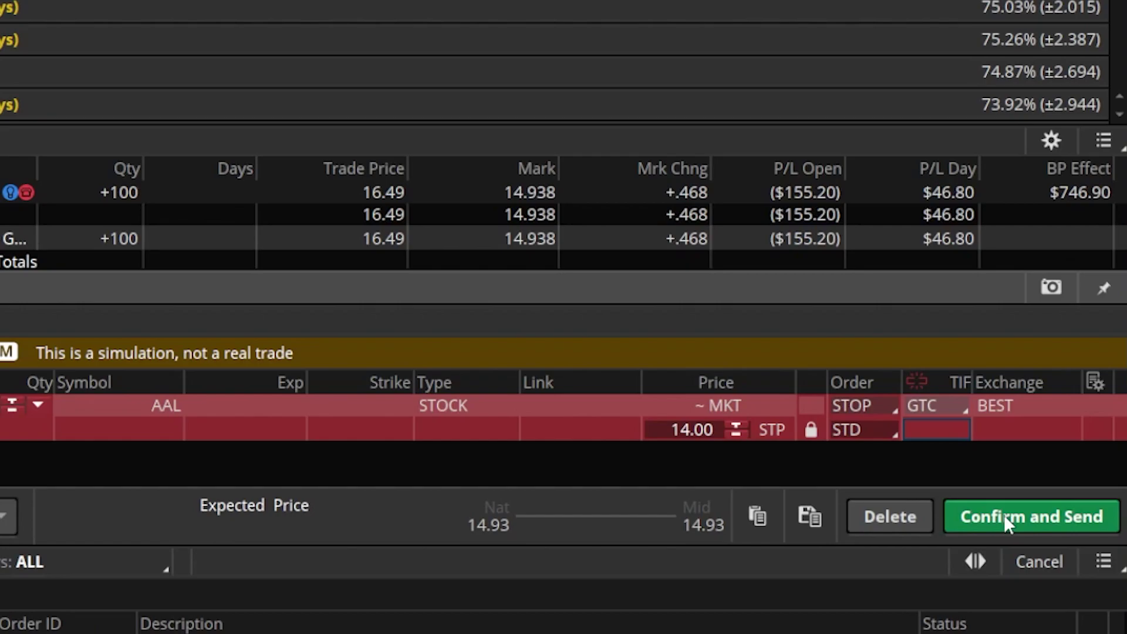
Review and send the SELL -100 AAL STP 14.00 GTC order
click(1052, 430)
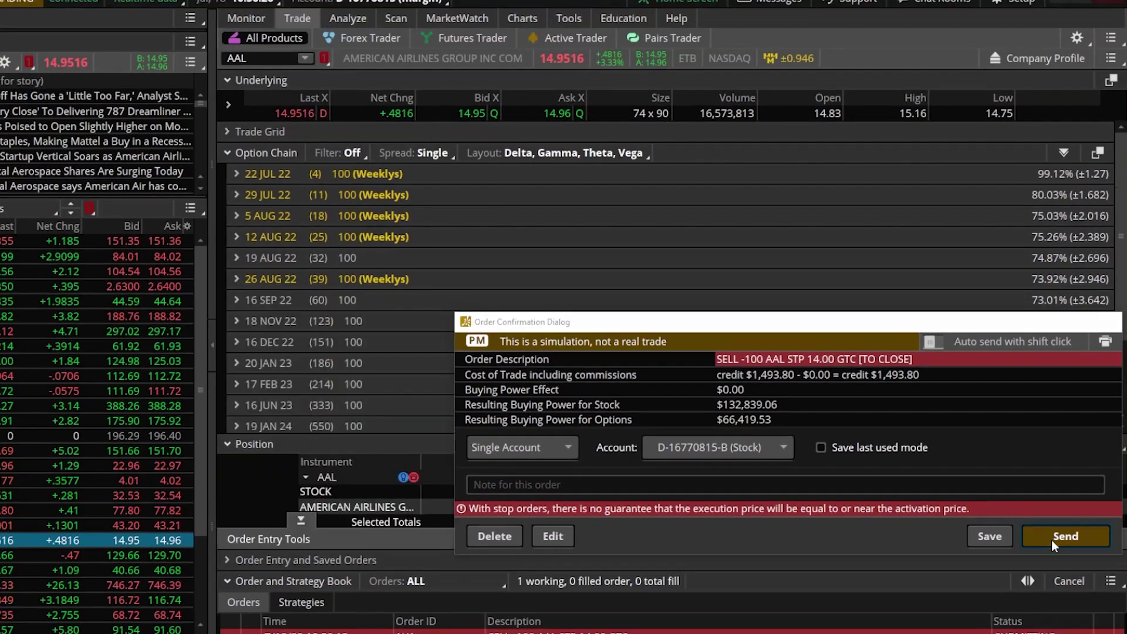
click(1054, 508)
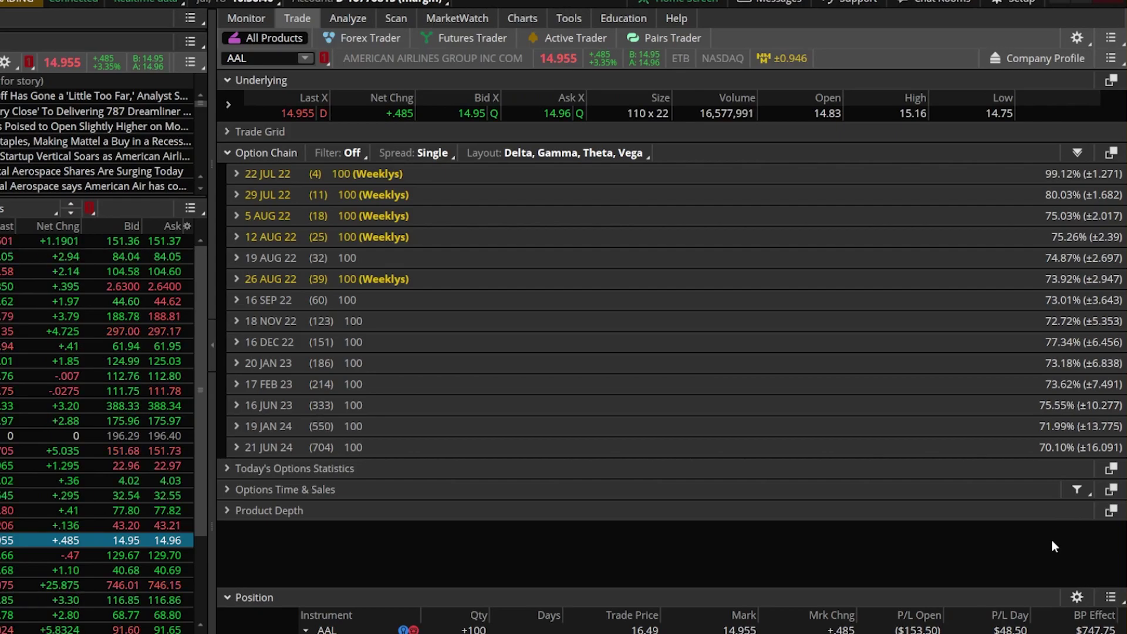
Find the working AAL stop order under Activity and Positions' Working Orders and bring up its actions
click(248, 18)
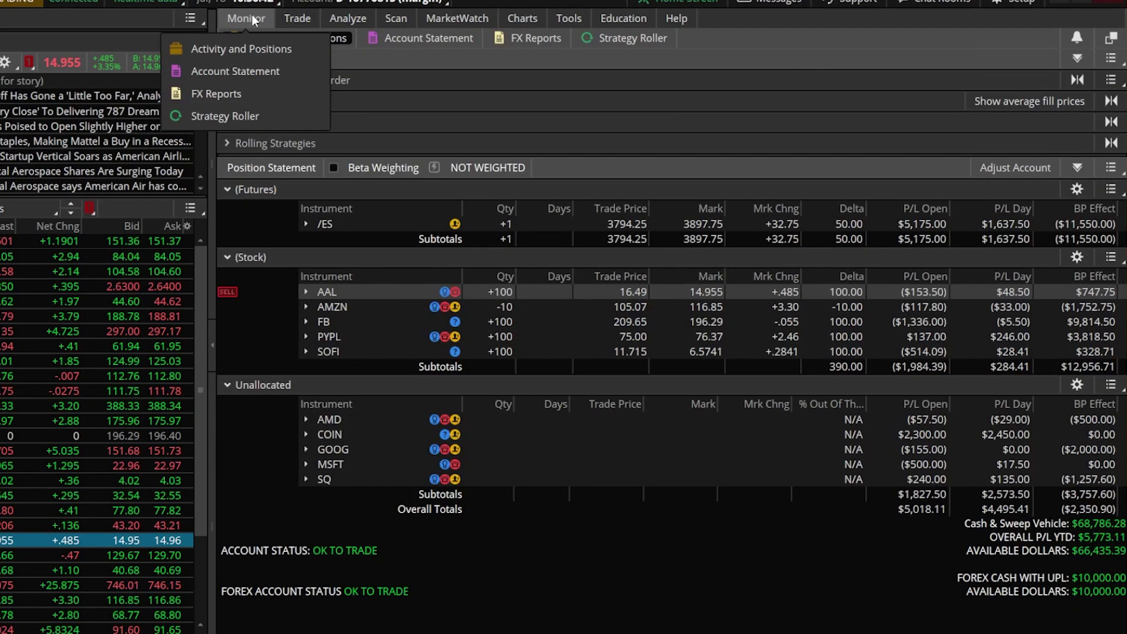
click(256, 80)
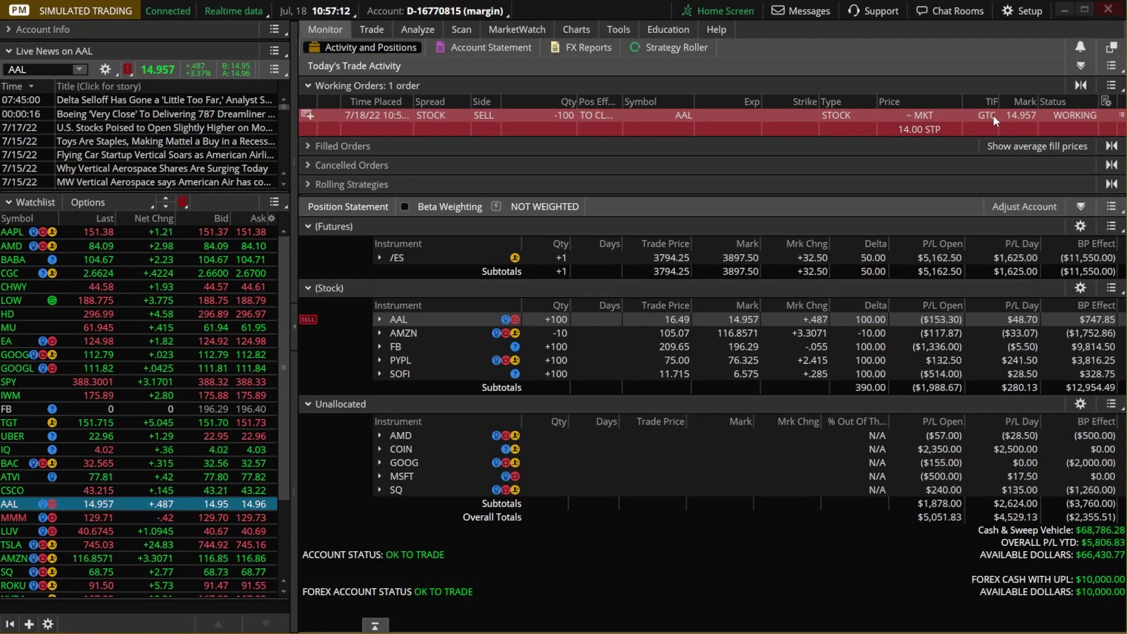
right_click(866, 125)
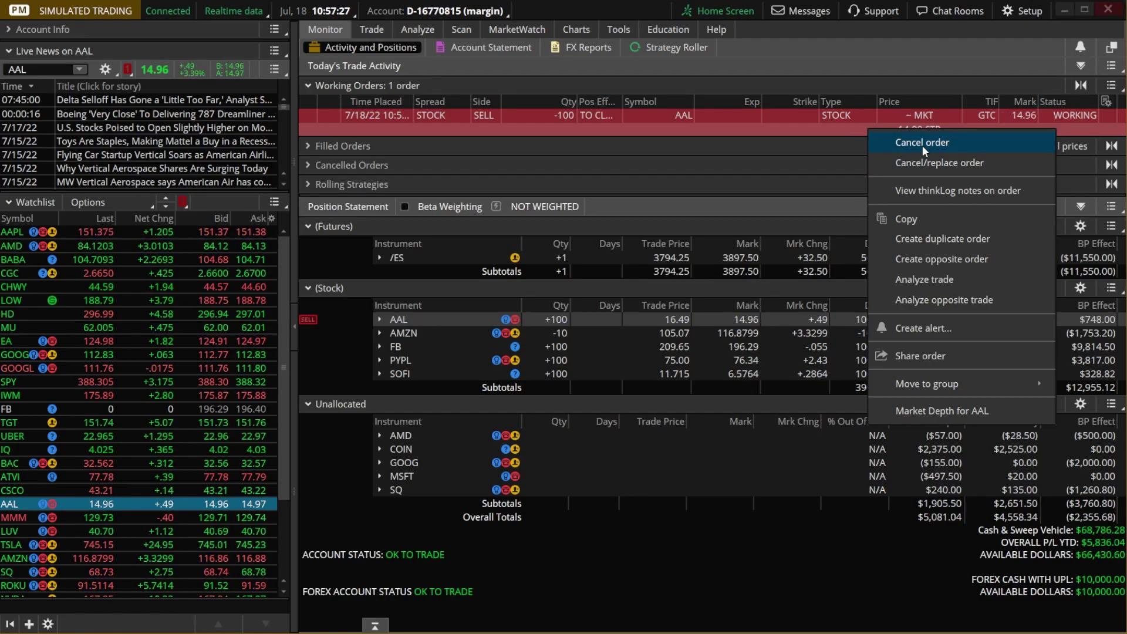
On the AAL chart, drag the -100 STP order line down to 13.68 and review the replacement
click(574, 28)
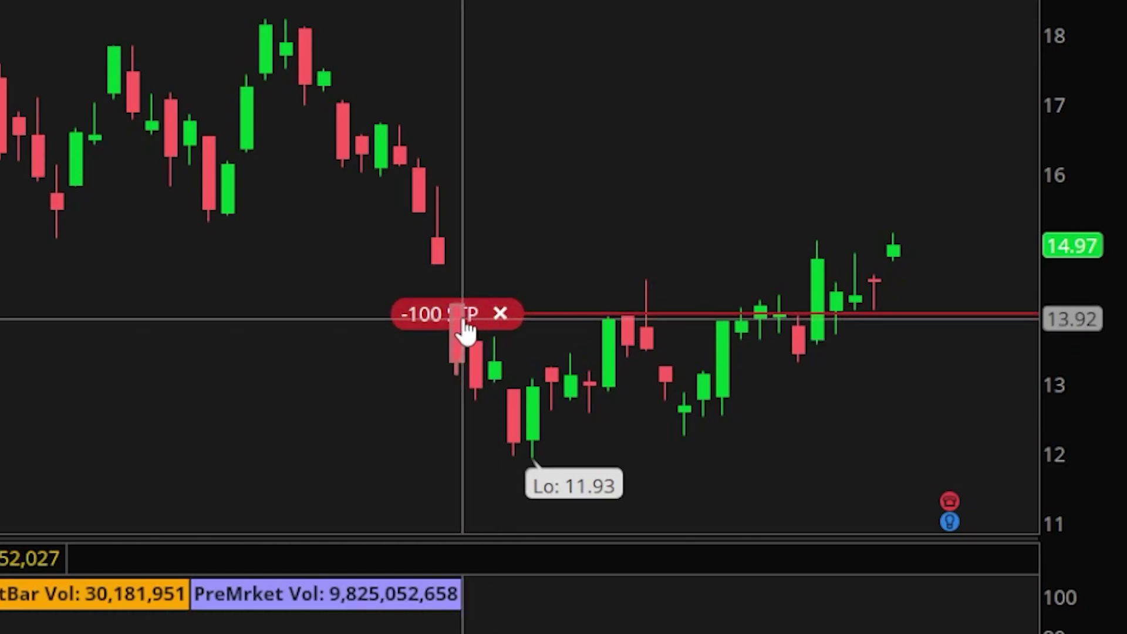
mouse_move(465, 320)
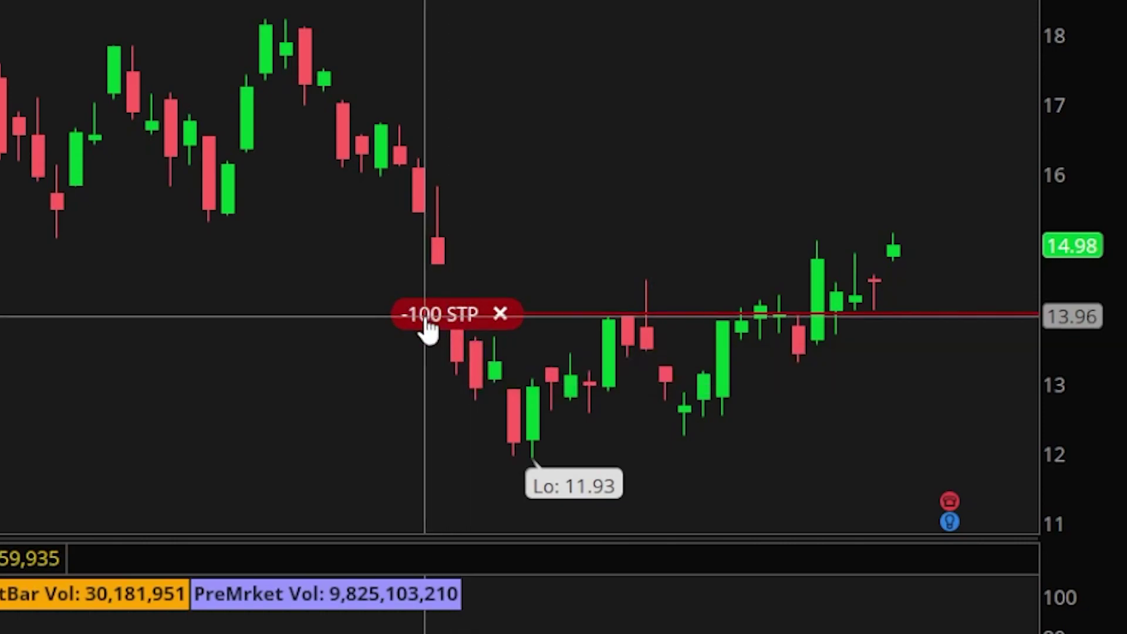
mouse_move(424, 317)
mouse_down()
mouse_move(423, 277)
mouse_move(417, 336)
mouse_up()
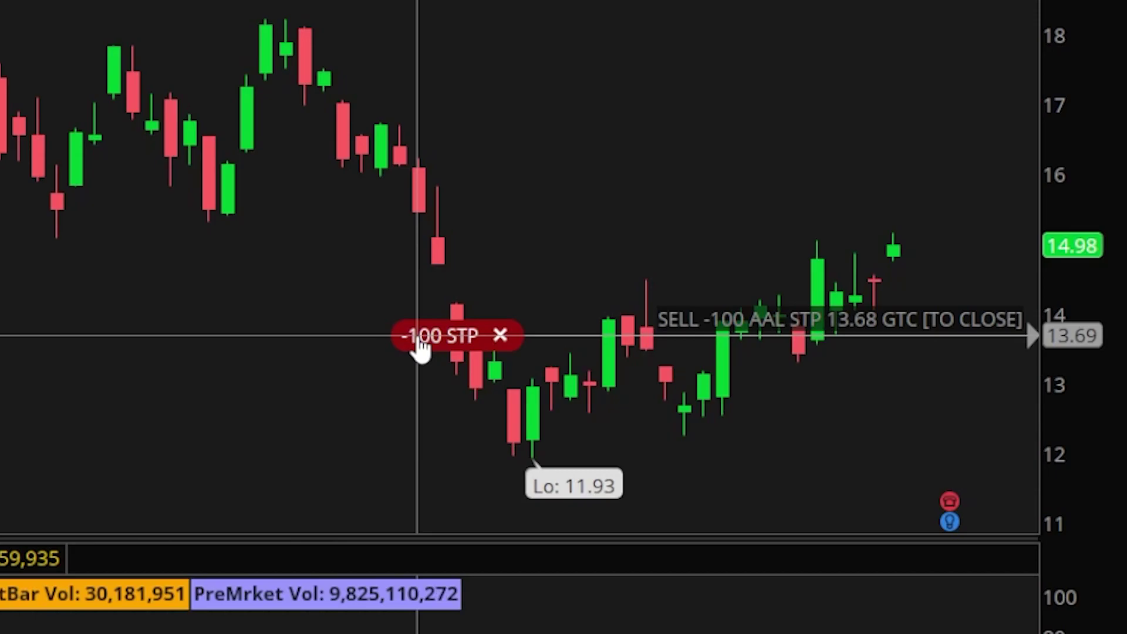
click(420, 345)
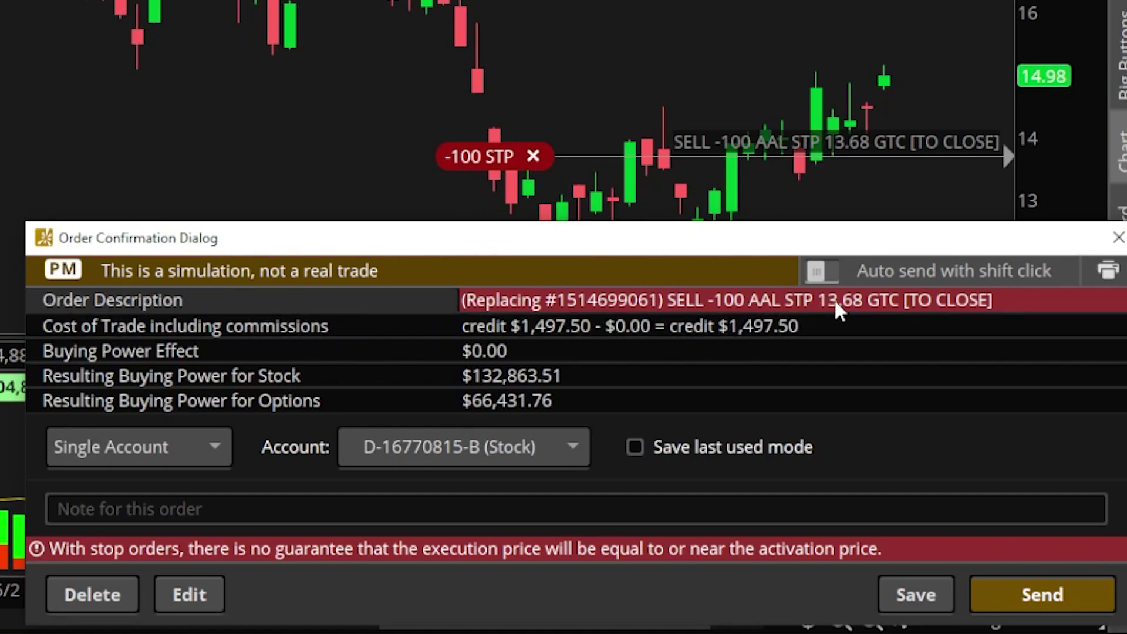
Send the replacement order so the working AAL stop sits at 13.68
click(1020, 608)
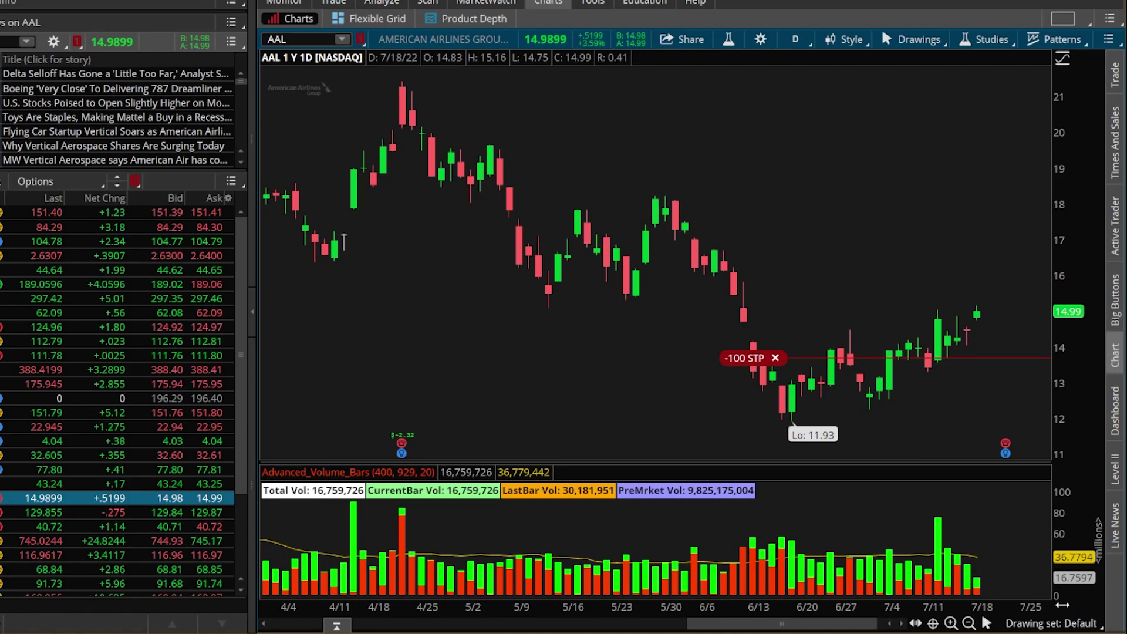
Load TWTR on the chart and show its Buy custom choices: OCO Bracket, STOP, STOPLIMIT
click(287, 39)
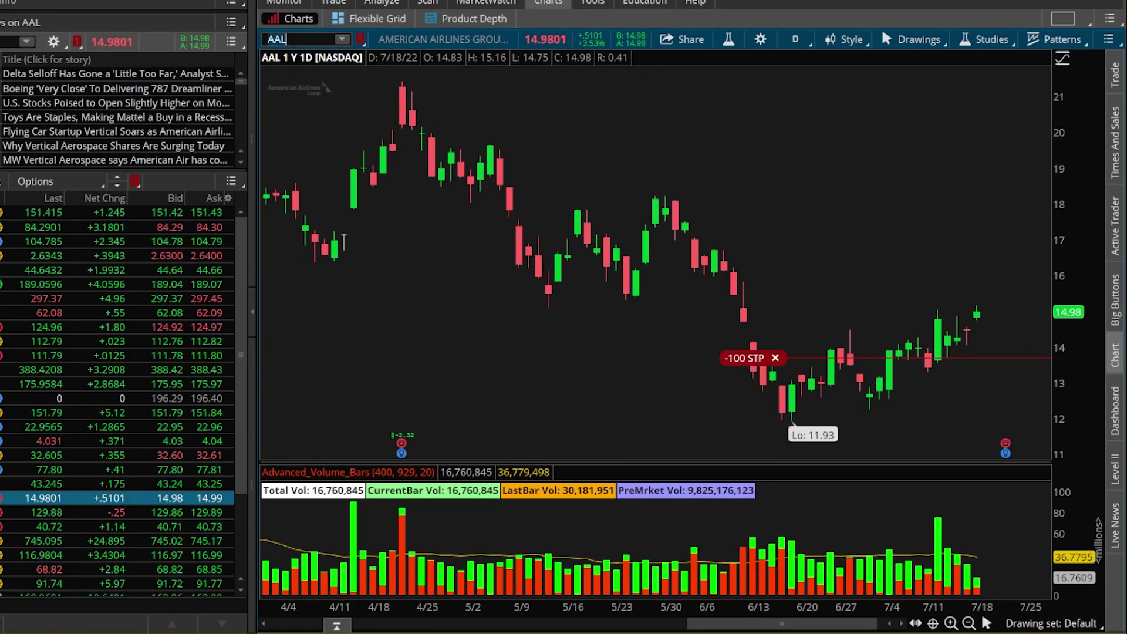
key(BackSpace)
key(BackSpace)
key(BackSpace)
text(TWTR)
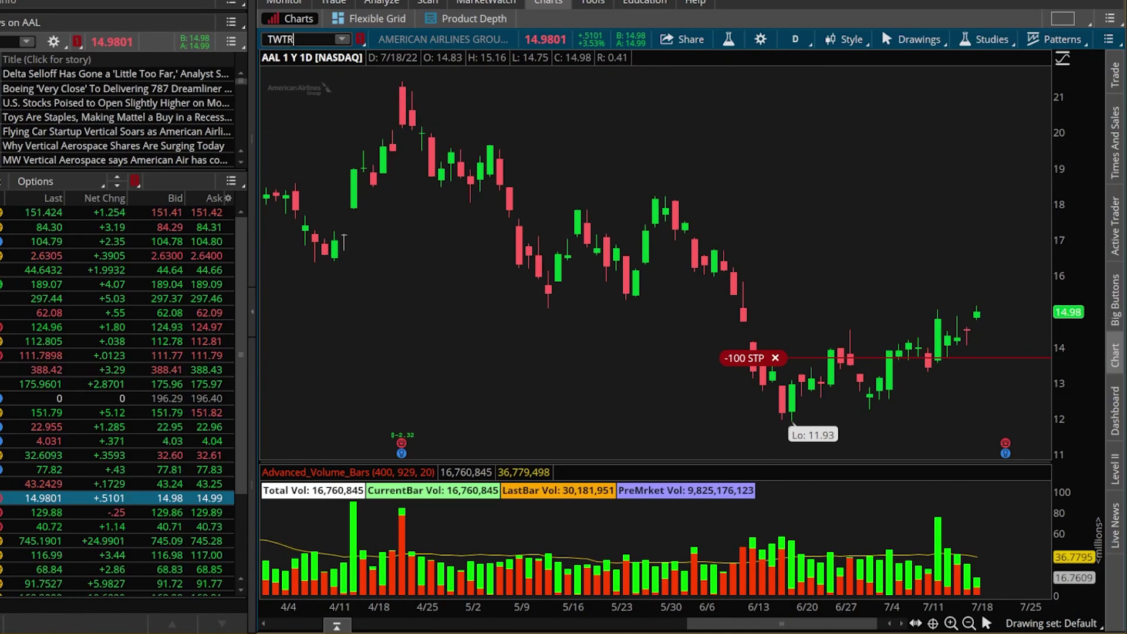
key(Return)
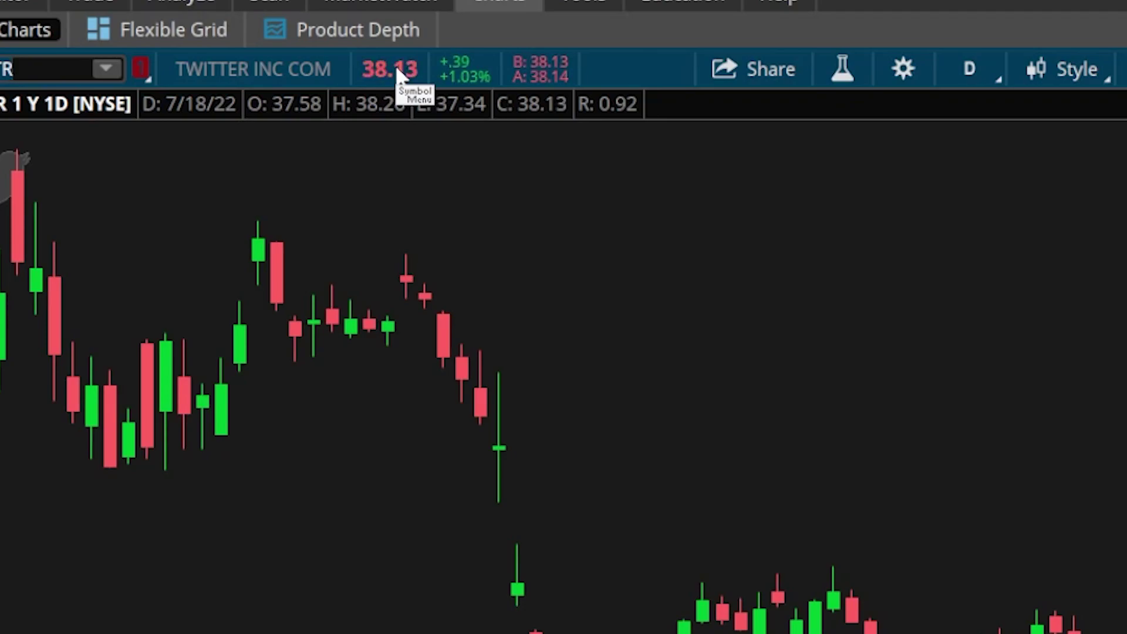
click(396, 65)
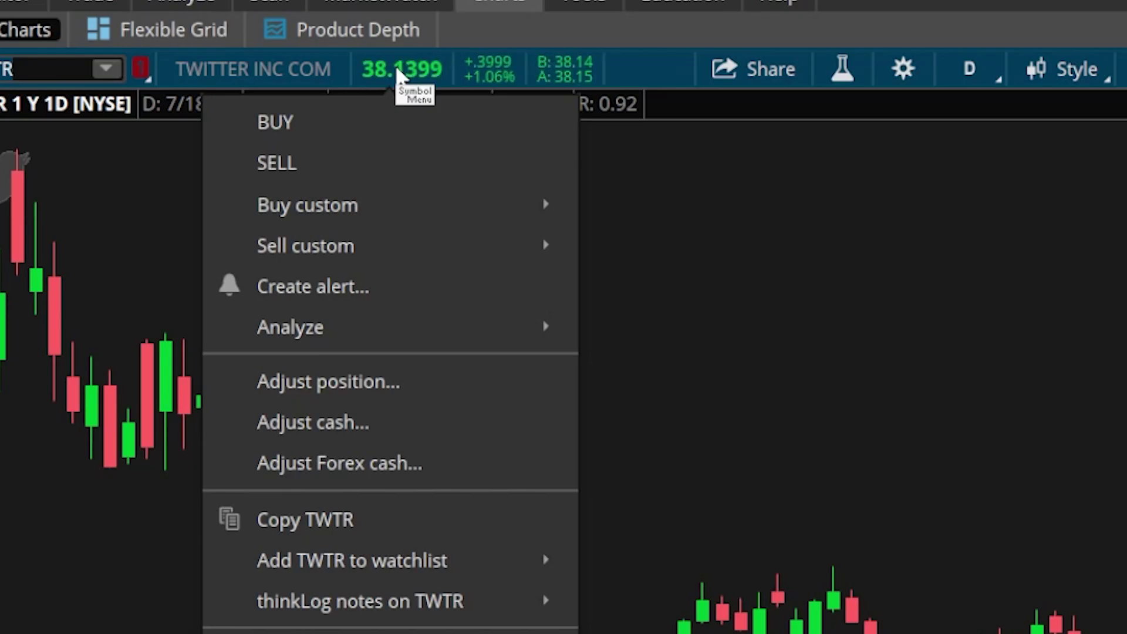
mouse_move(371, 203)
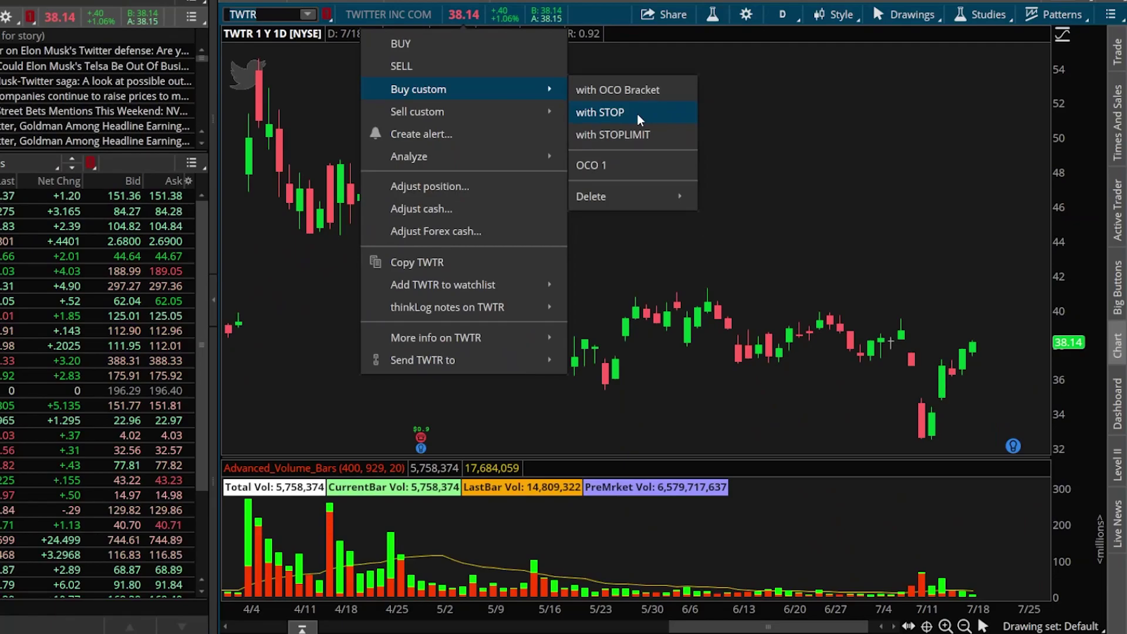
Create a TWTR buy with attached stop, with limit price 34.00 and time-in-force GTC
click(740, 347)
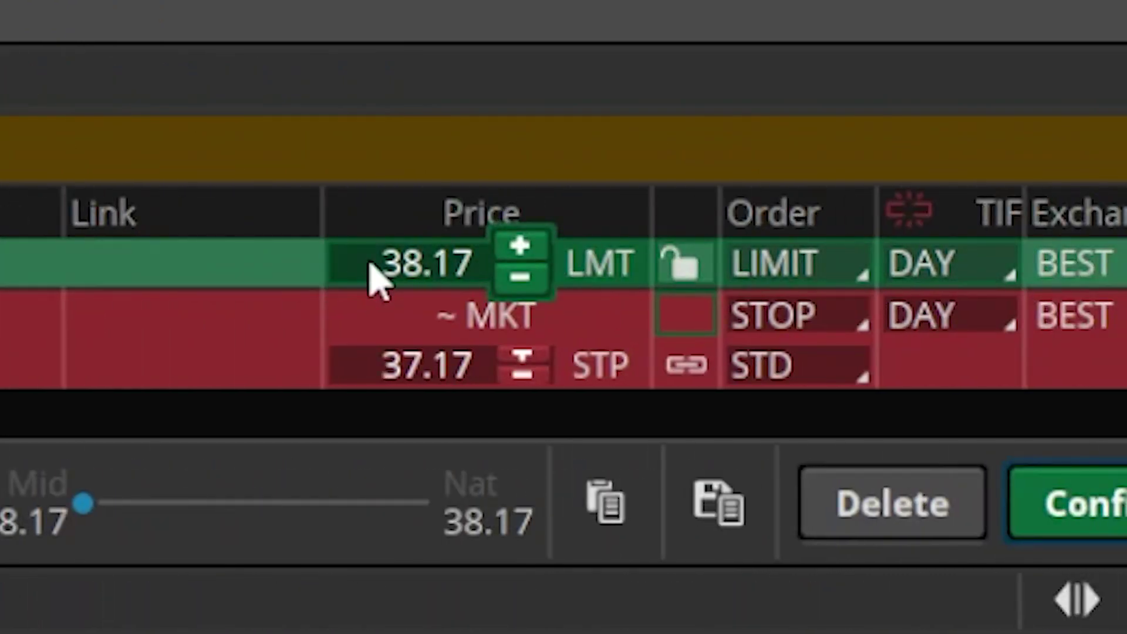
click(379, 269)
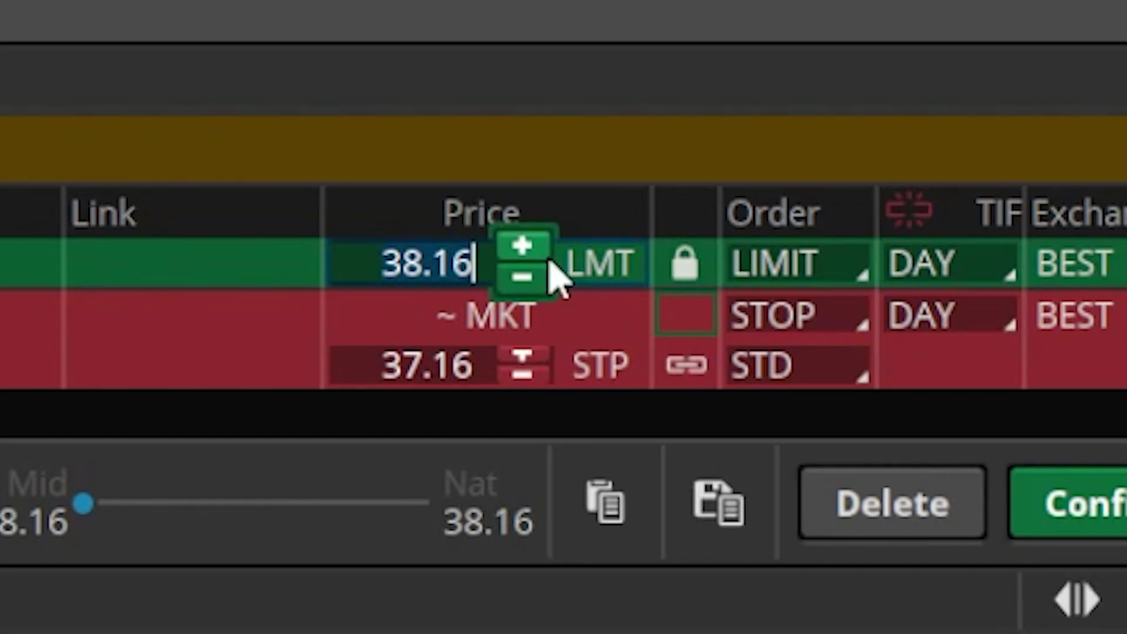
text(3)
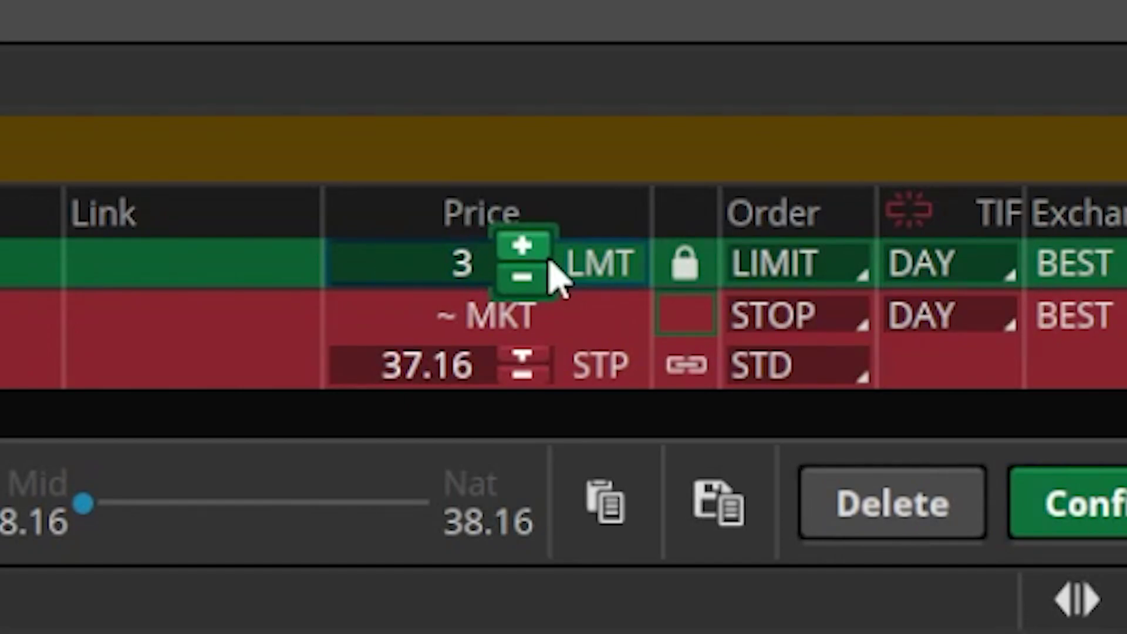
text(4)
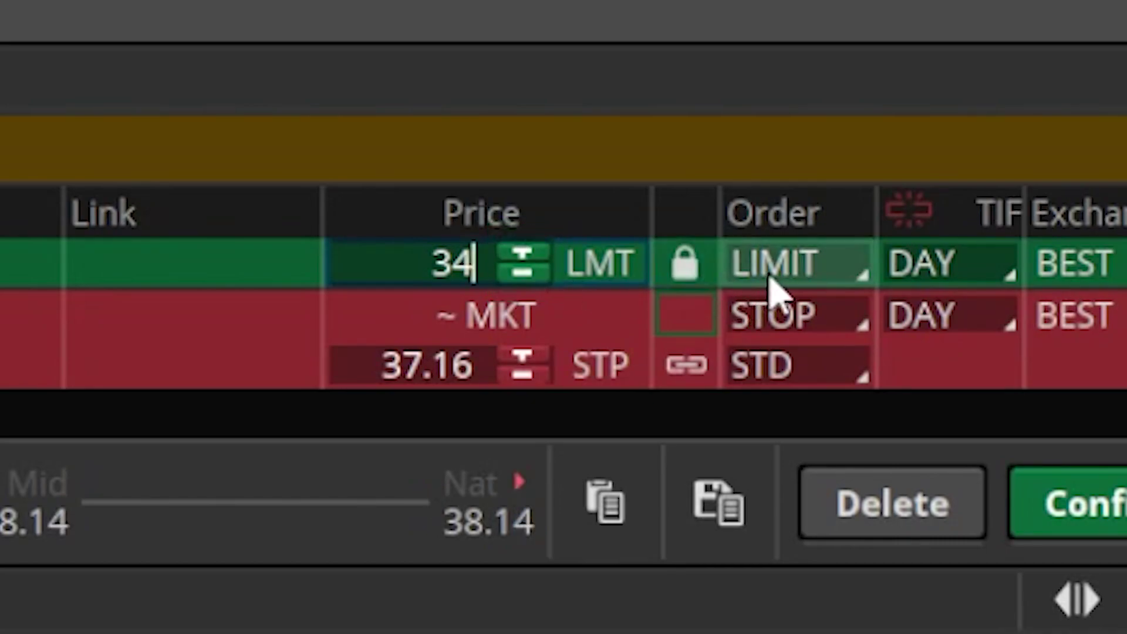
click(955, 284)
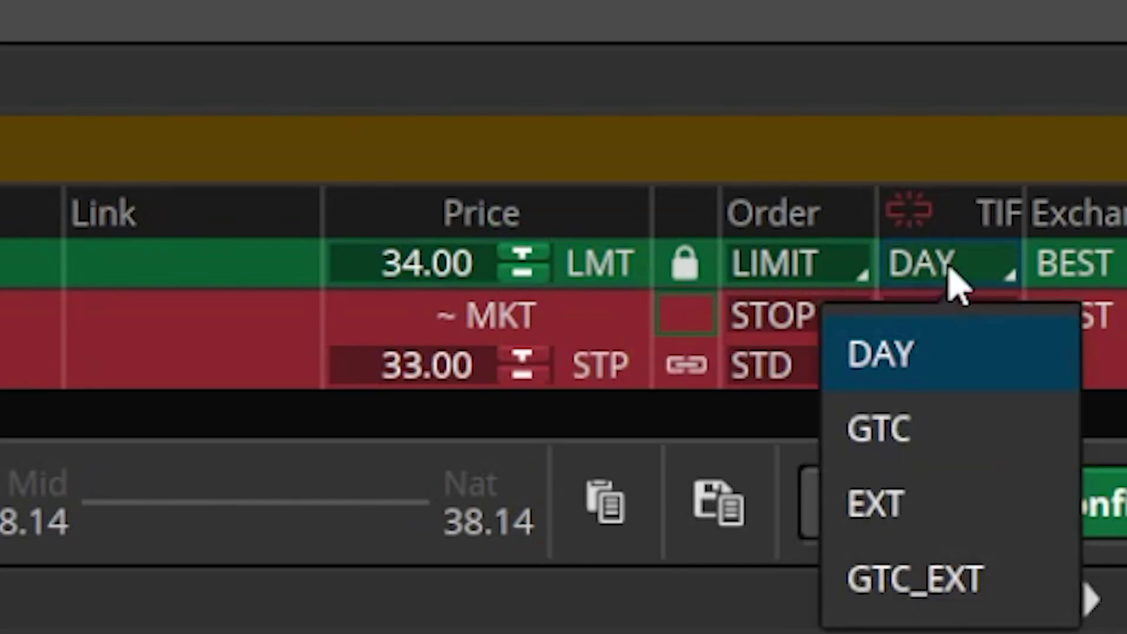
click(924, 434)
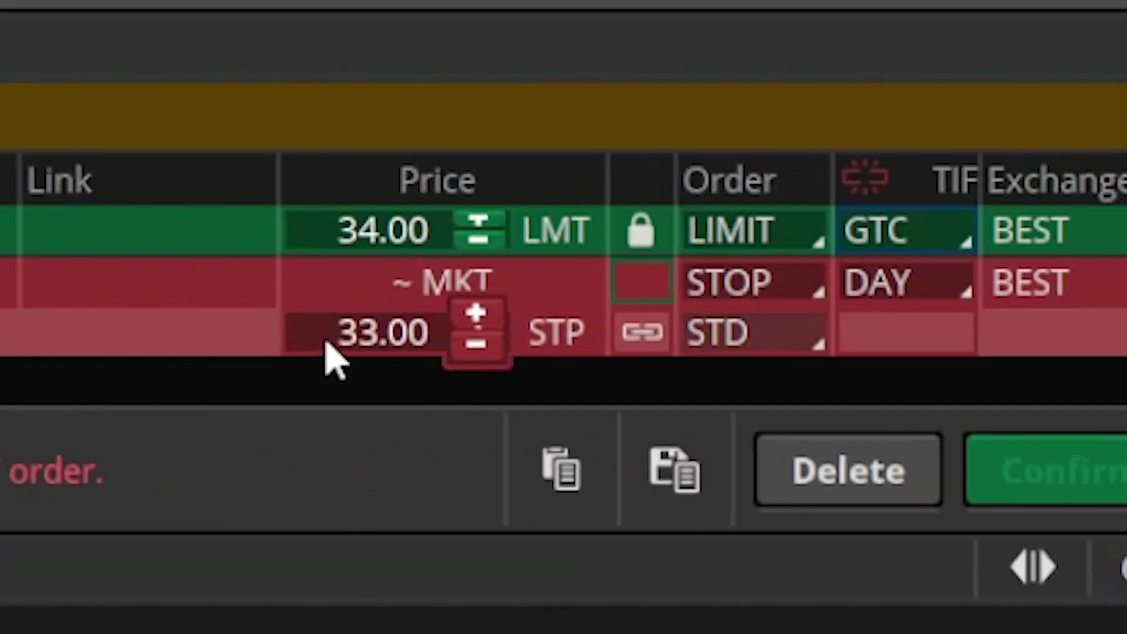
Change the attached TWTR sell stop to 30.00 and its time-in-force to GTC
drag(321, 333, 452, 352)
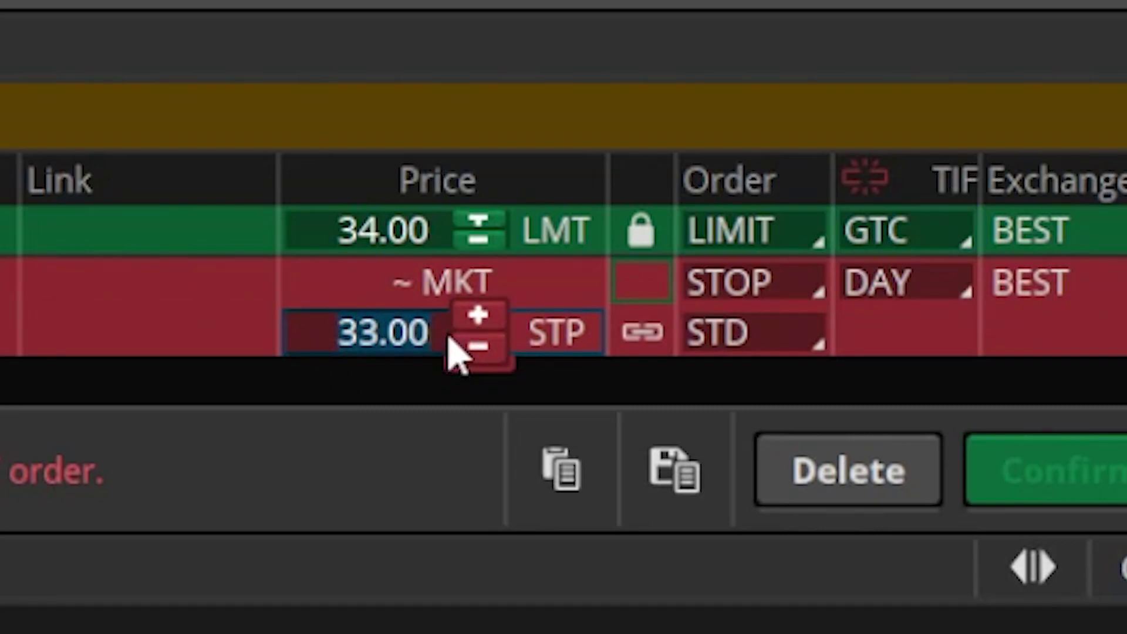
text(30)
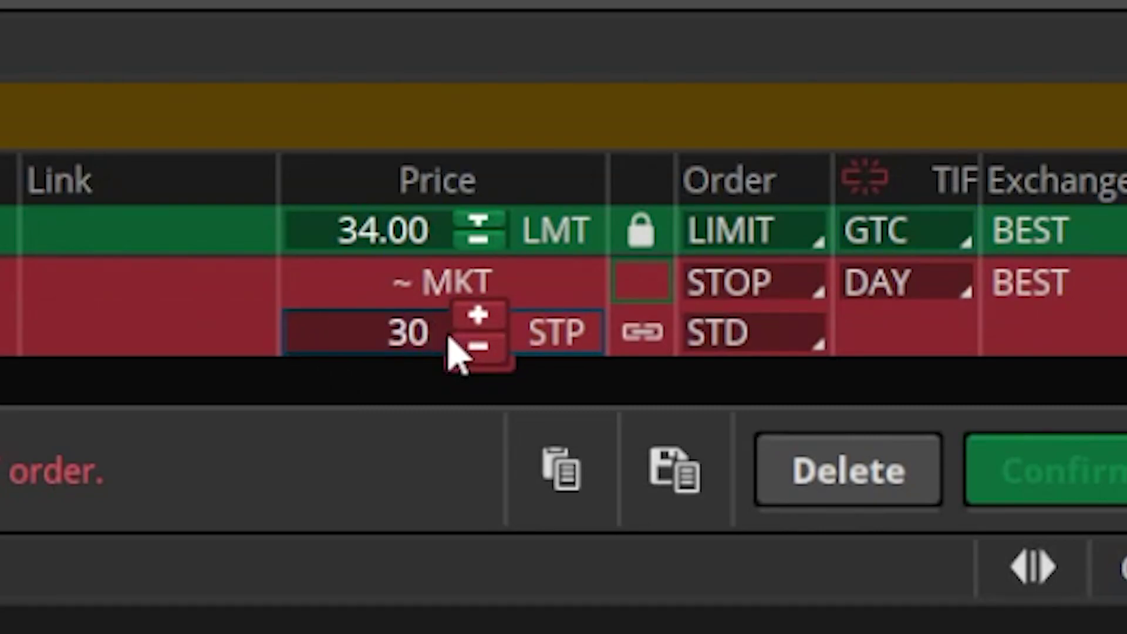
click(881, 298)
click(899, 450)
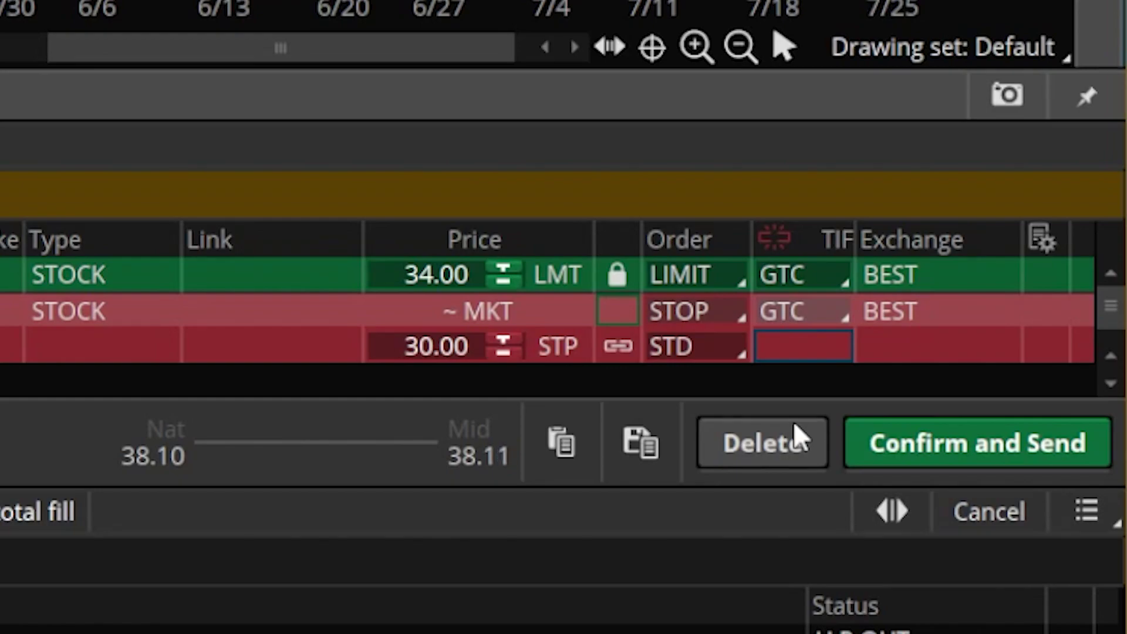
Link the TWTR sell stop to trigger off the buy order at a -10% offset
click(618, 348)
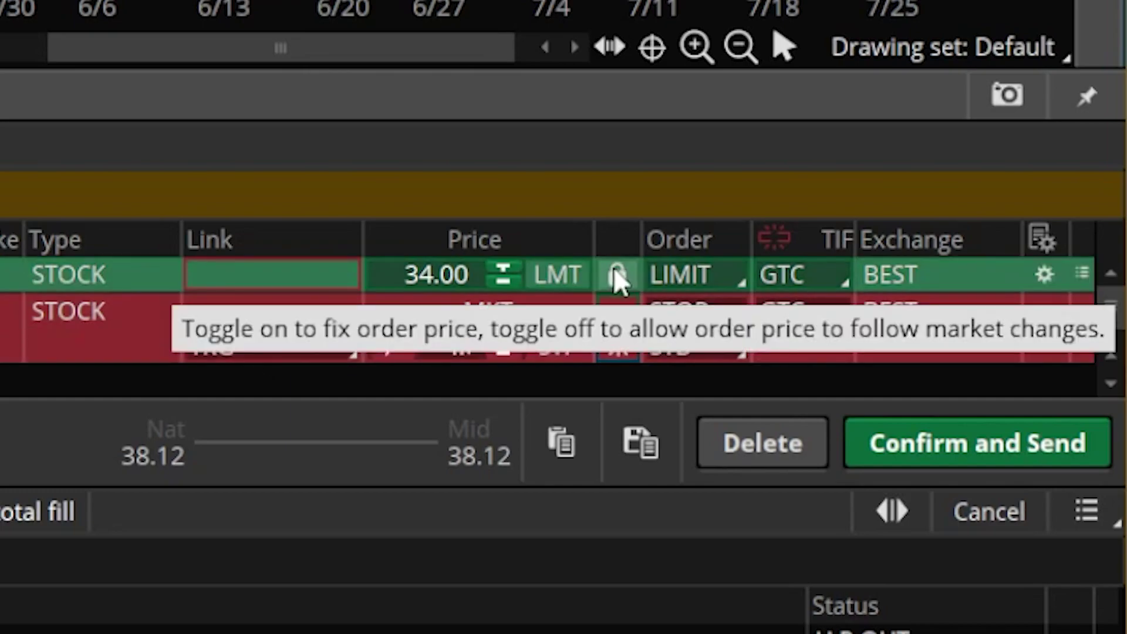
drag(593, 240, 644, 240)
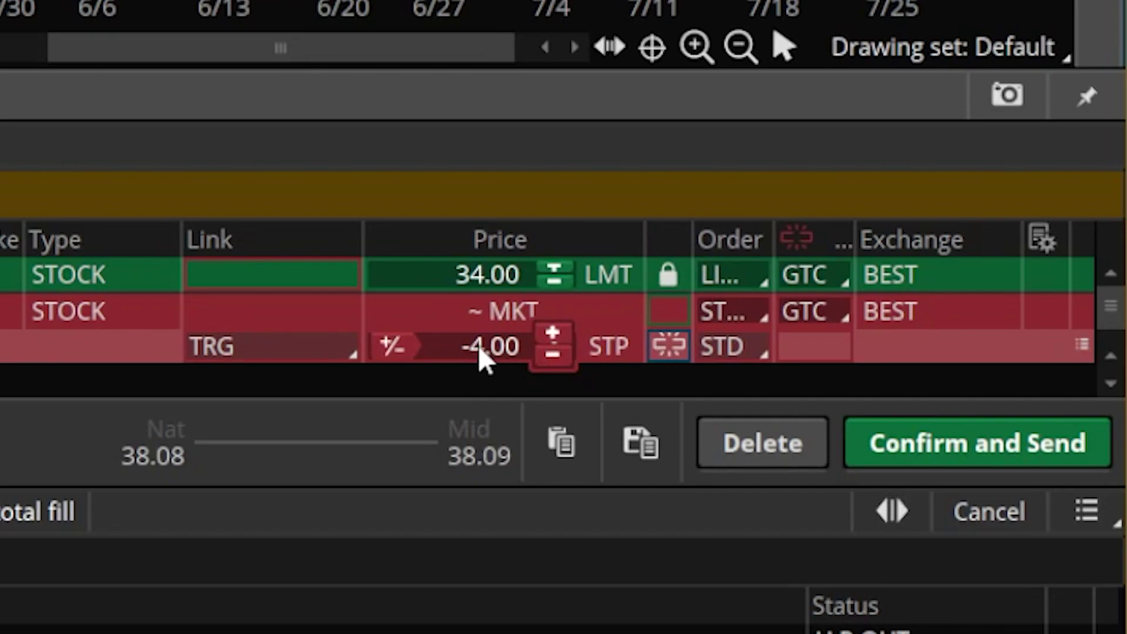
click(393, 344)
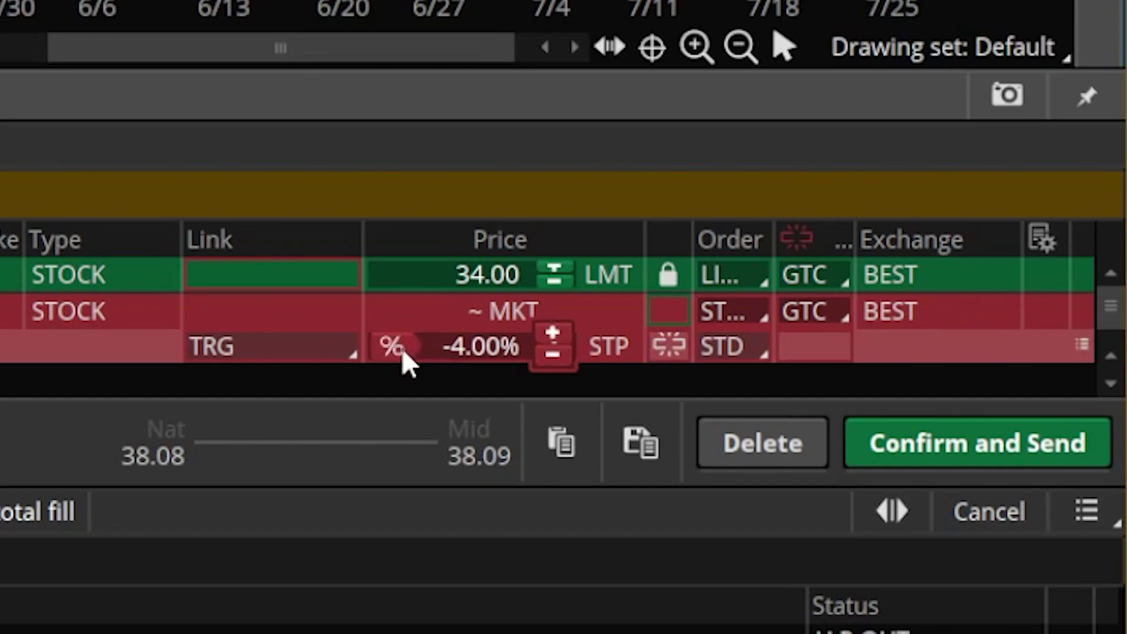
click(460, 347)
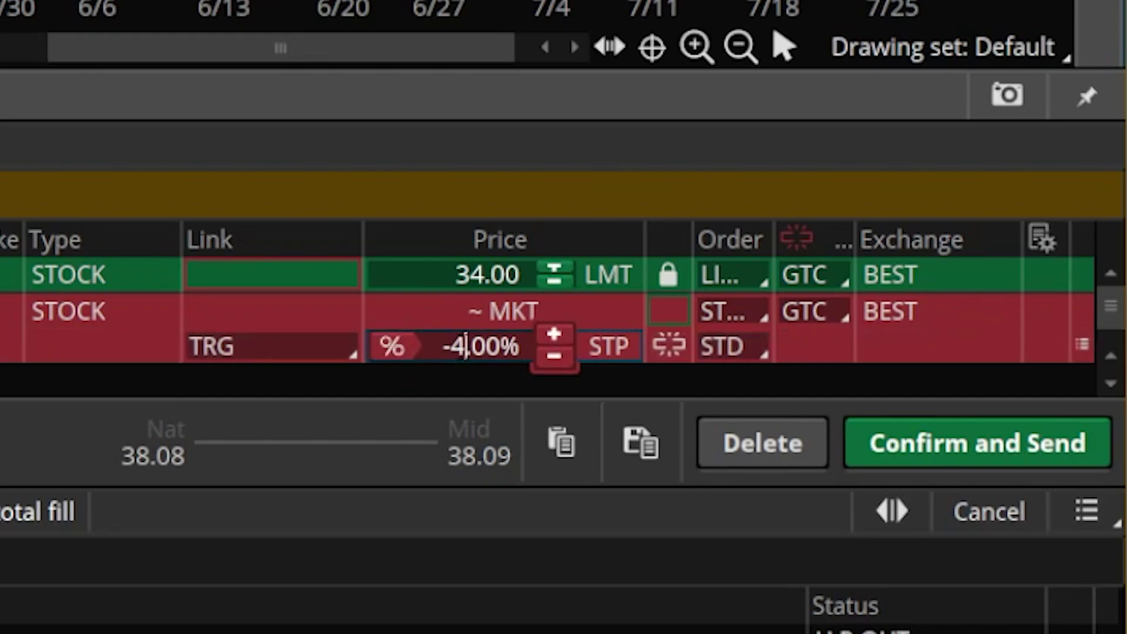
double_click(460, 347)
text(10)
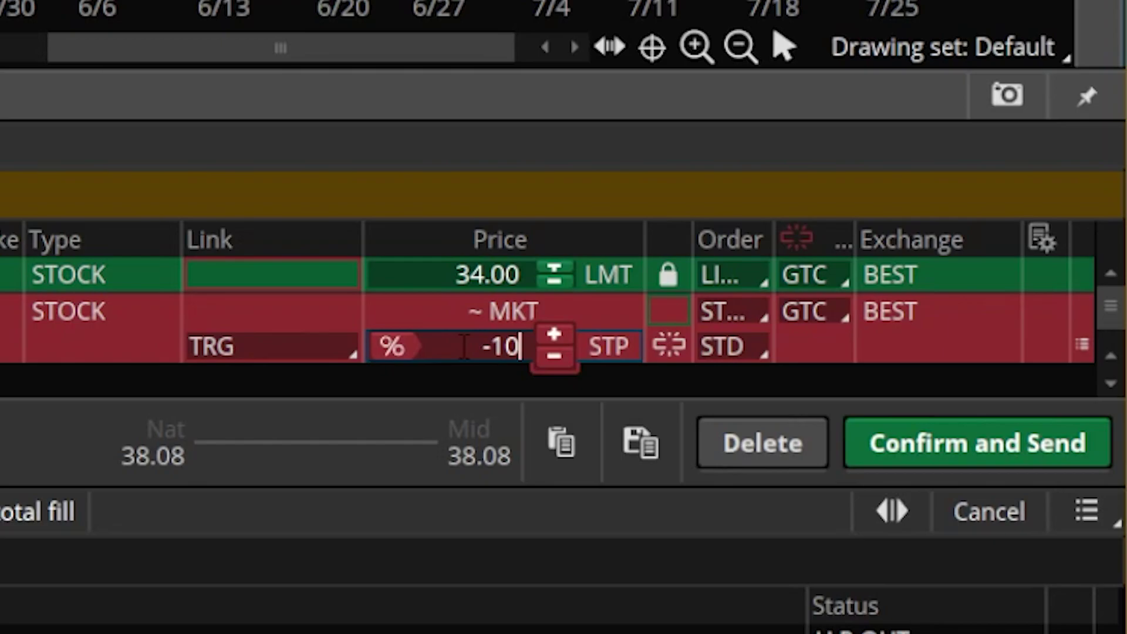
Save the TWTR buy with its trailing stop as custom template '10% STOP'
click(656, 451)
click(609, 215)
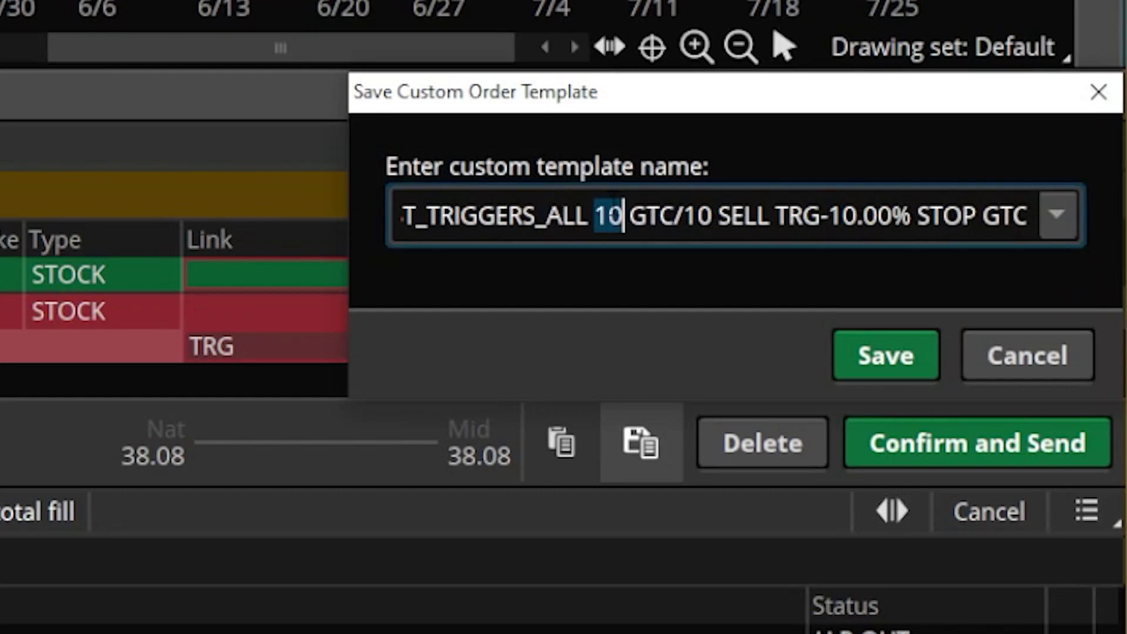
drag(401, 216, 1123, 240)
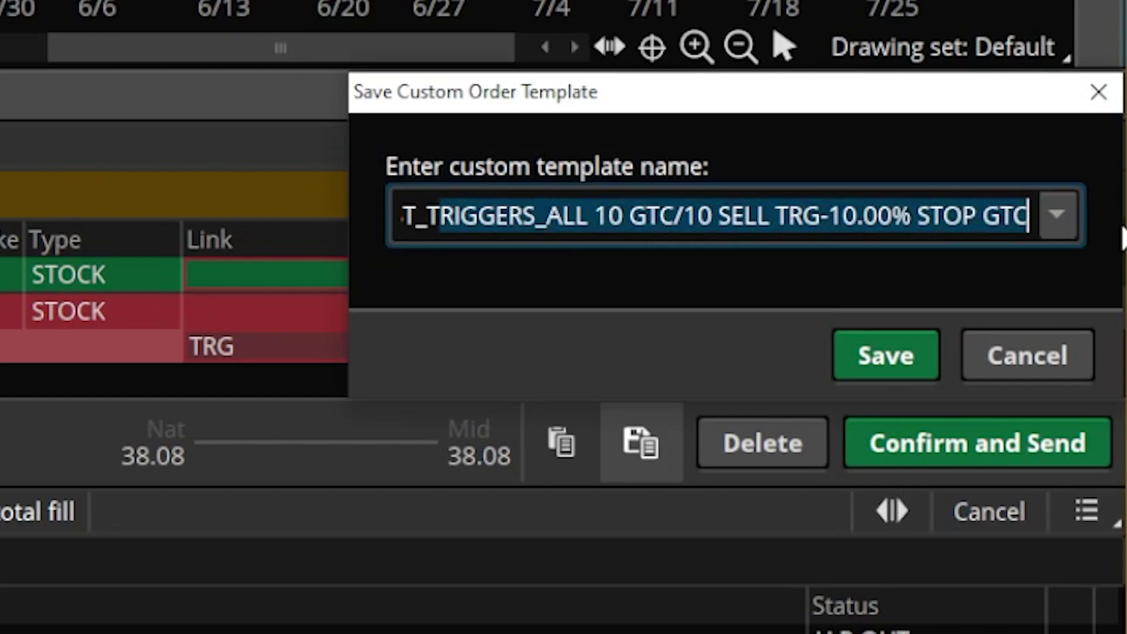
text(T_T)
key(BackSpace)
key(BackSpace)
key(BackSpace)
key(BackSpace)
key(BackSpace)
key(BackSpace)
key(BackSpace)
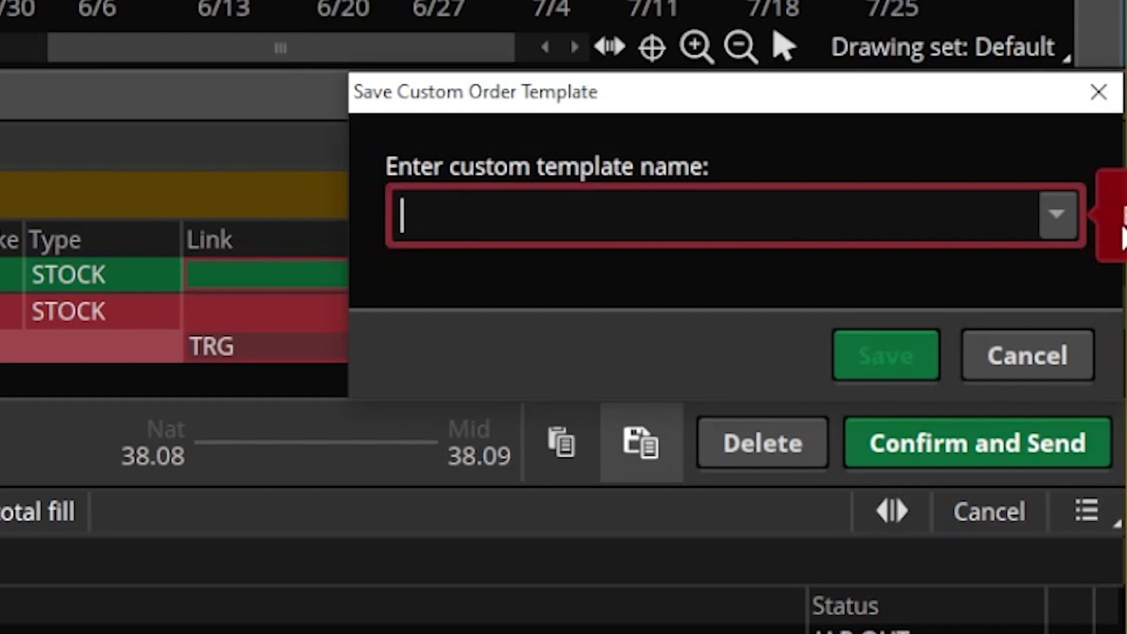
text(10)
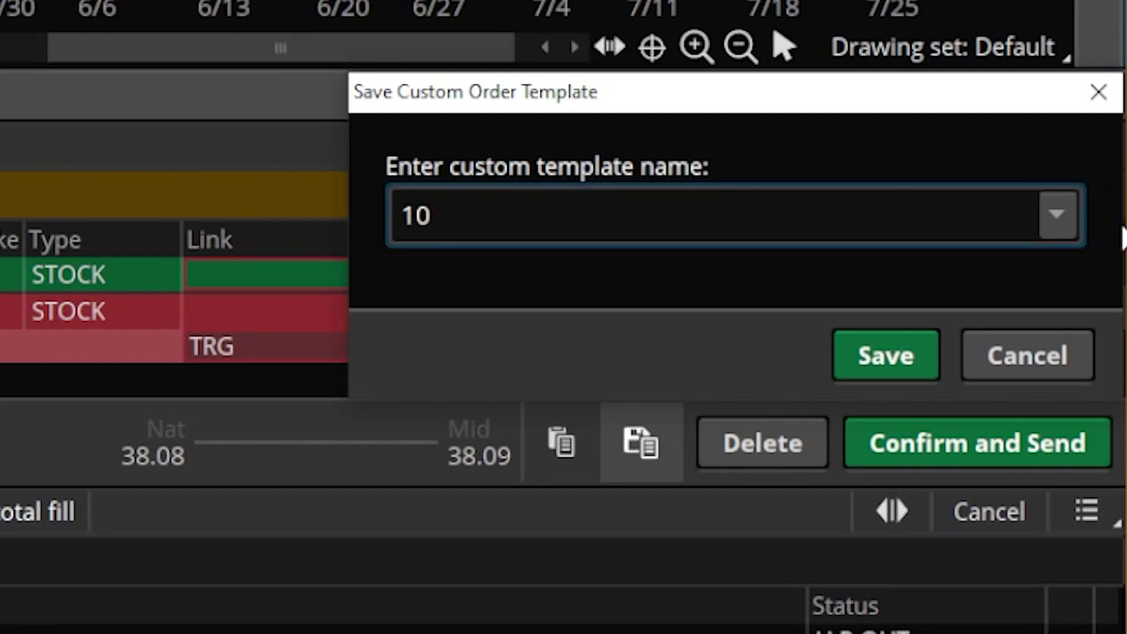
text(% S)
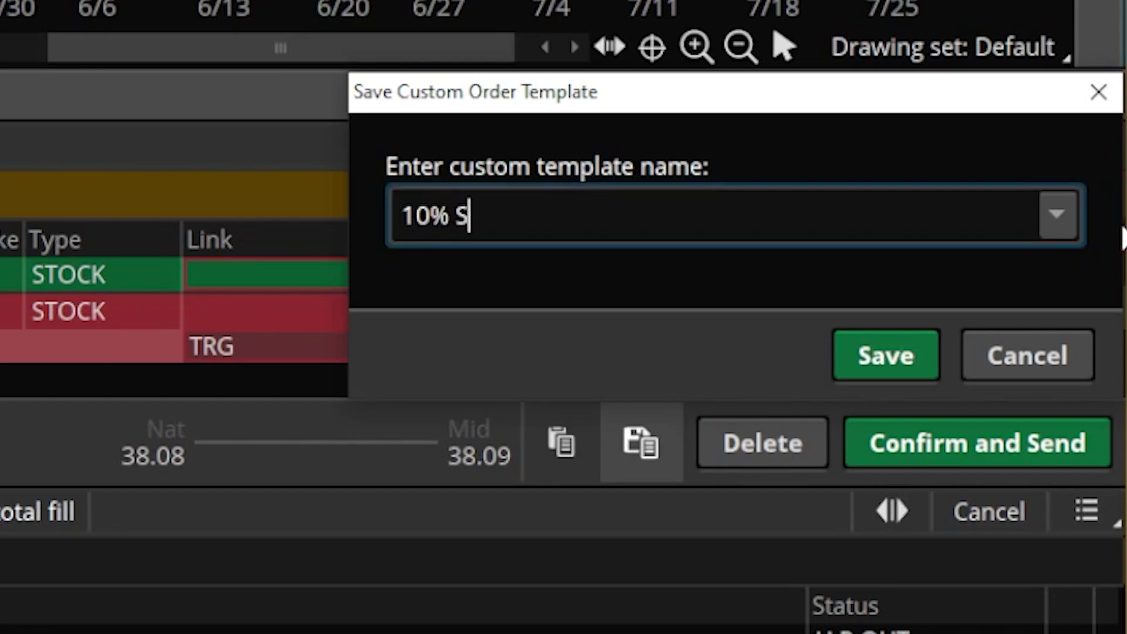
text(TOP)
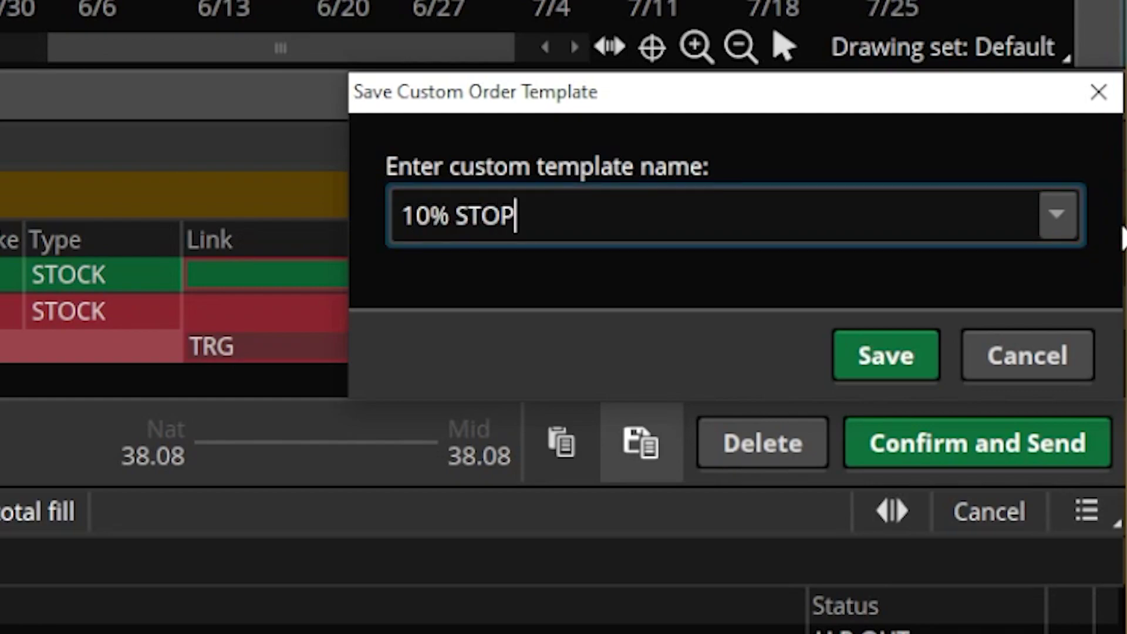
click(907, 353)
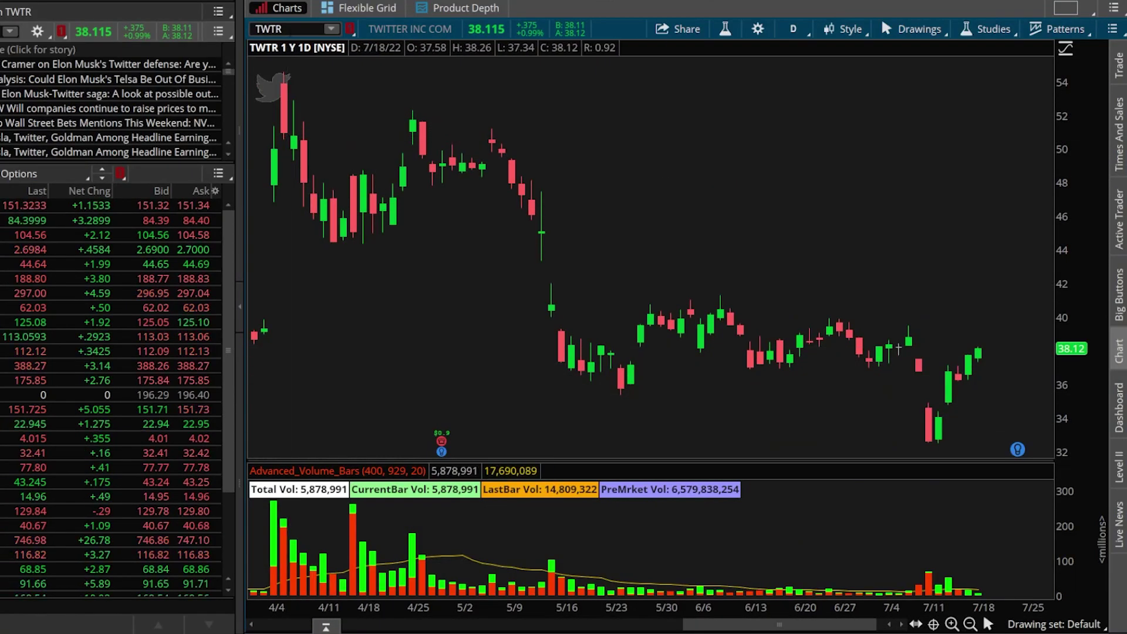
Load META into the chart and quotes
click(282, 29)
text(META)
key(Return)
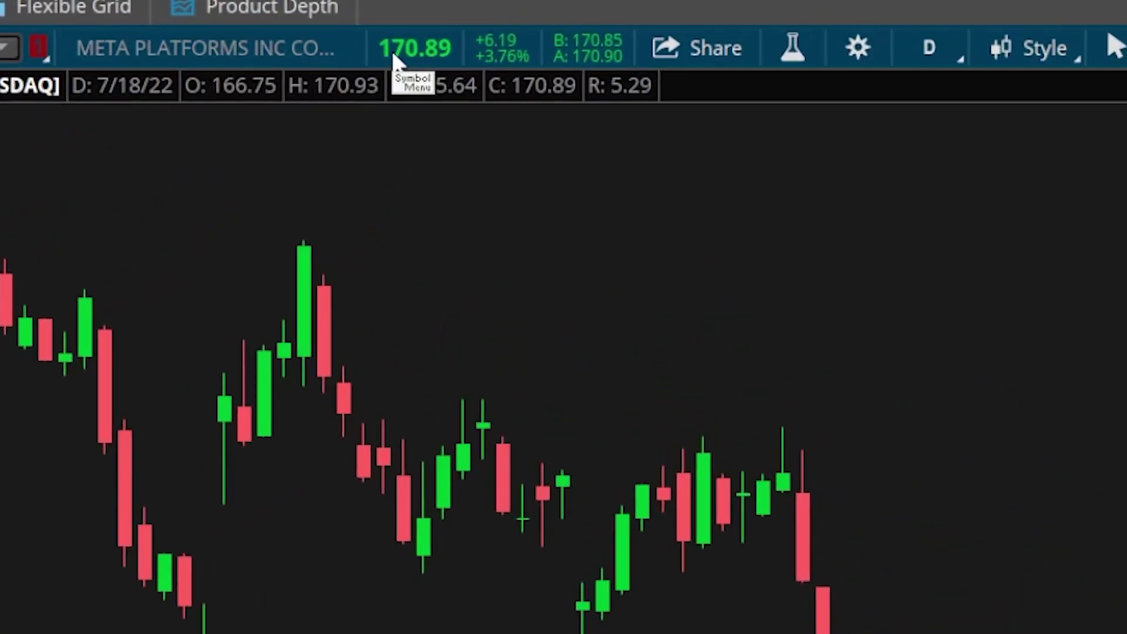
Start a META buy order at 170.90 from the 10% STOP custom template
click(411, 46)
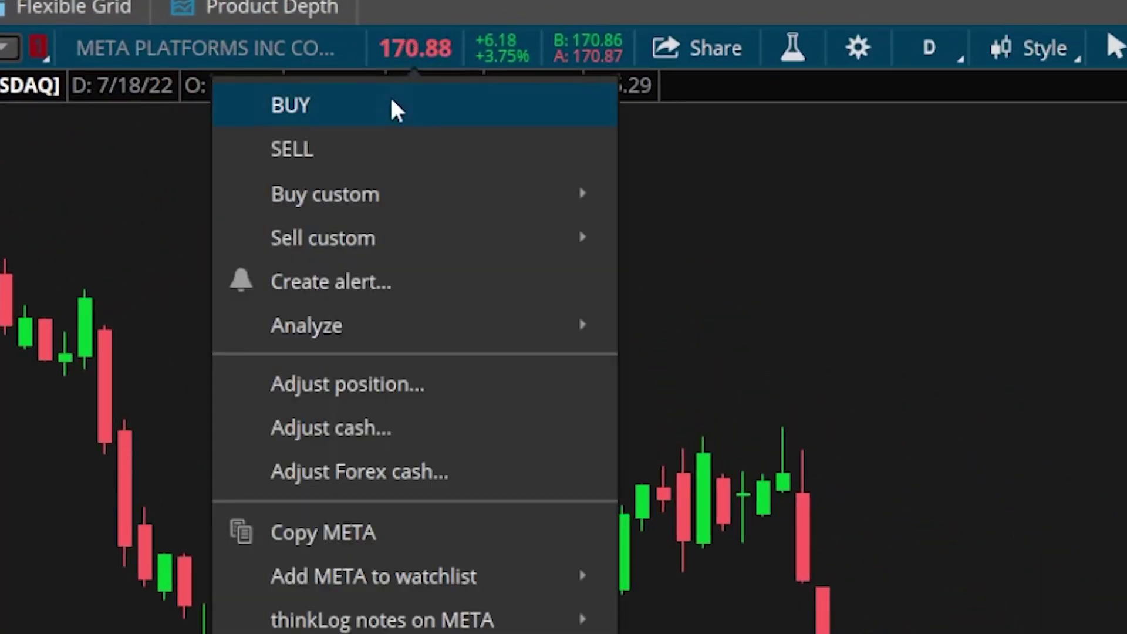
mouse_move(371, 198)
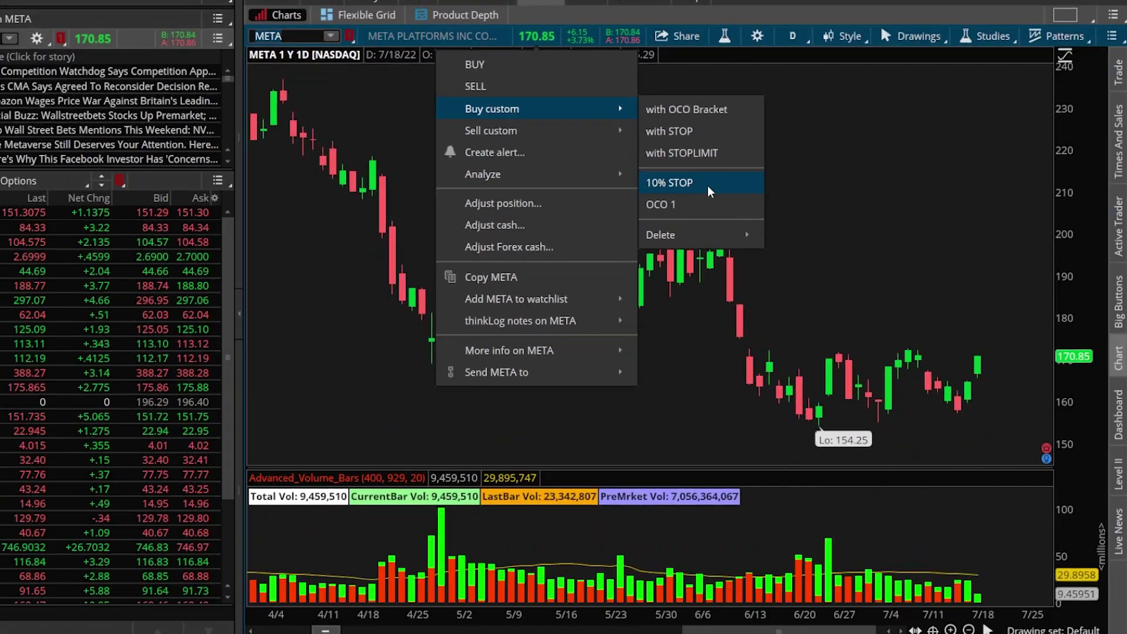
click(760, 359)
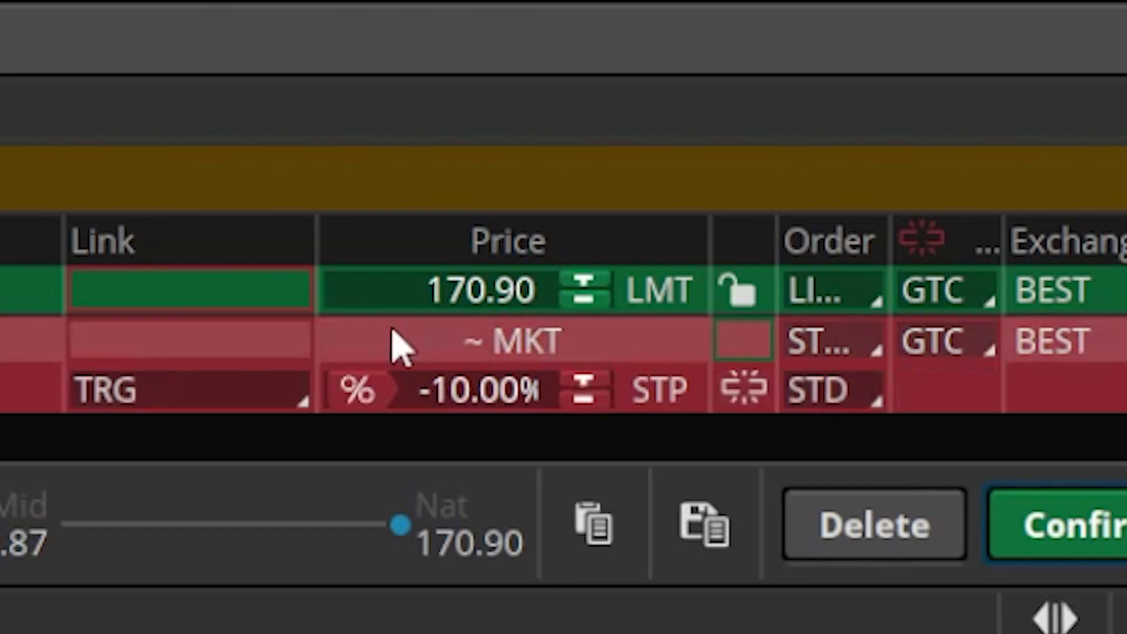
Change the META limit price to 165.00, then confirm and send the orders
drag(395, 301, 503, 272)
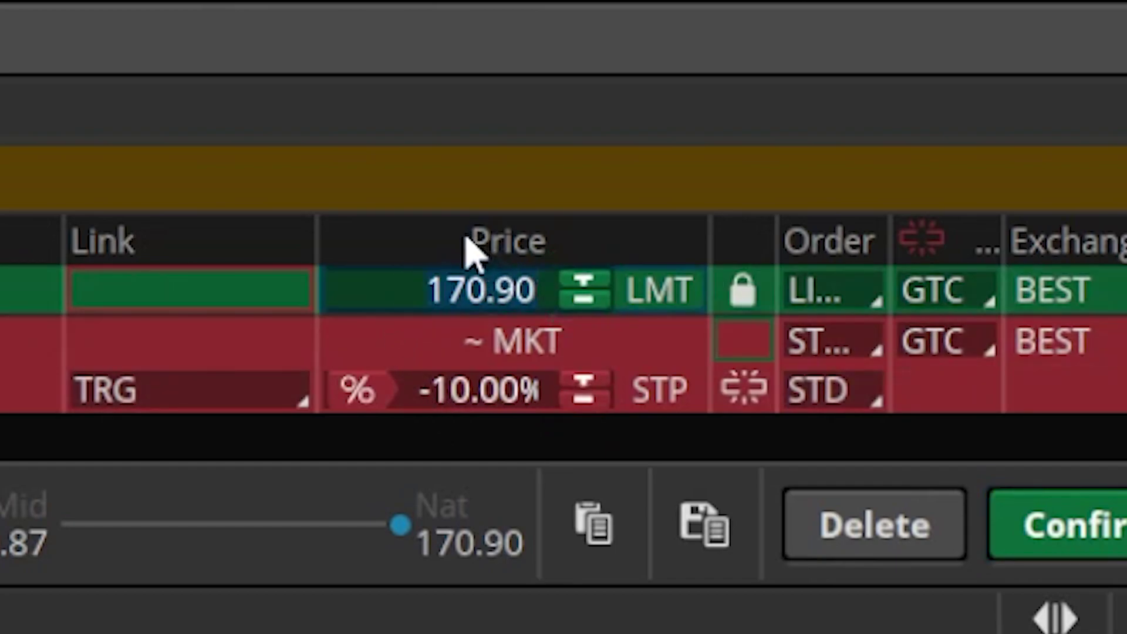
text(165.)
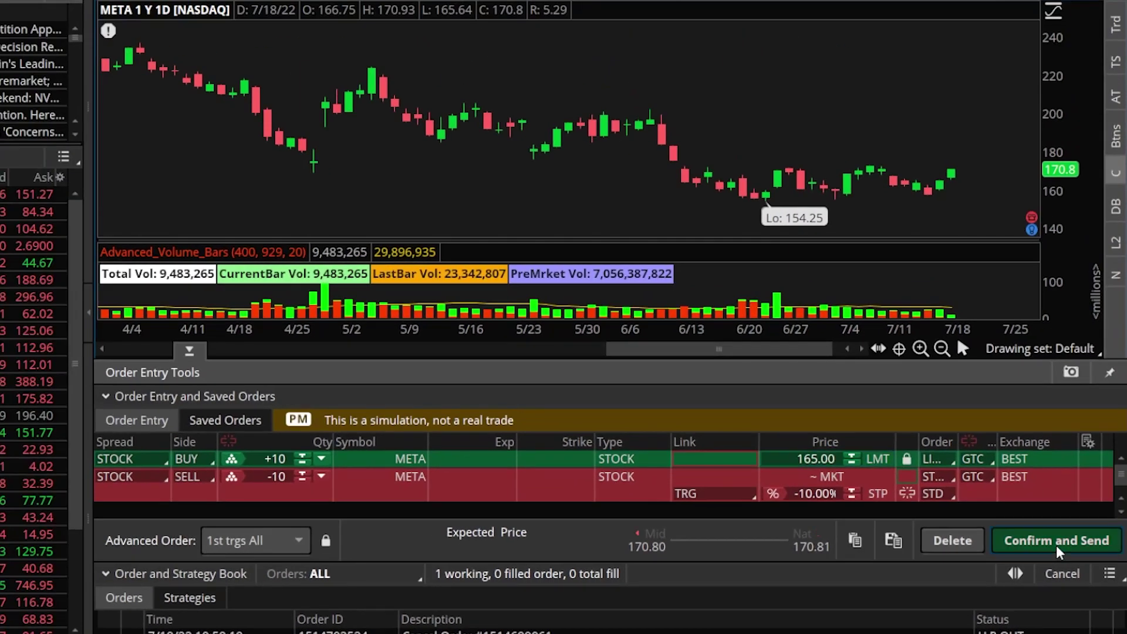
click(1004, 389)
click(1058, 532)
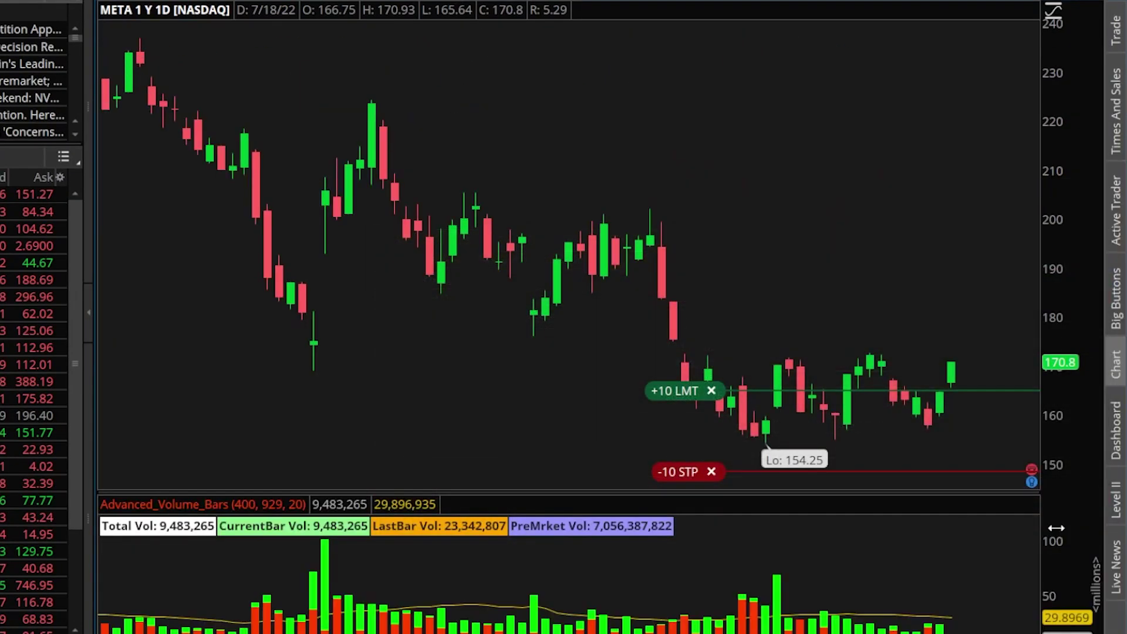